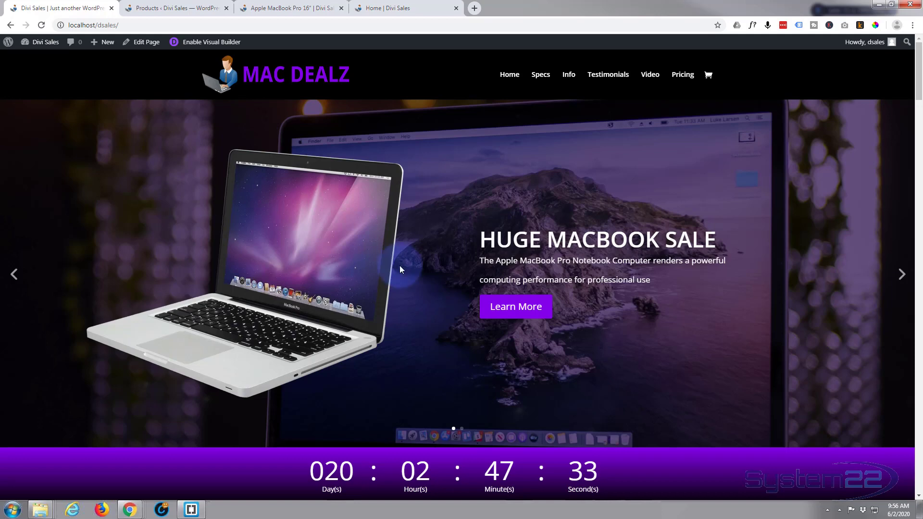
# Review the finished Mac Dealz sales page through its sections down to the pricing tables, ending on the basic laptop's product page.
pyautogui.click(524, 313)
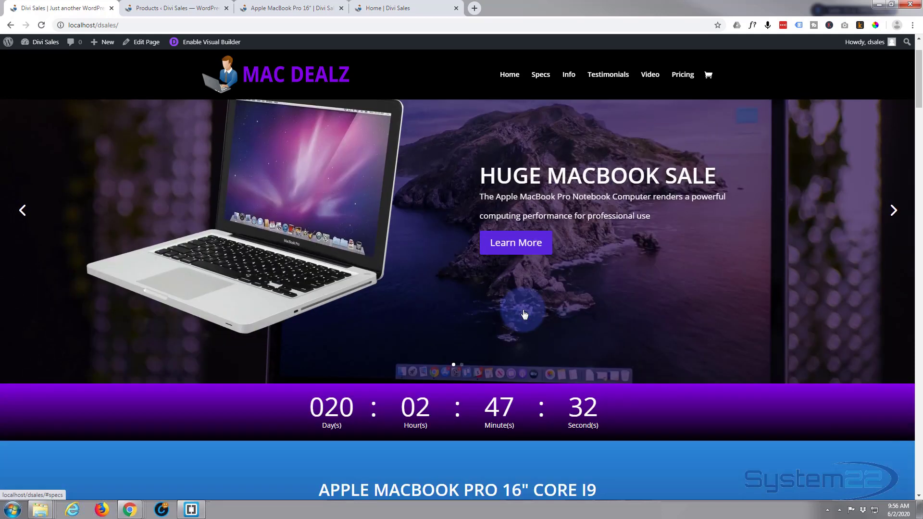
pyautogui.click(458, 381)
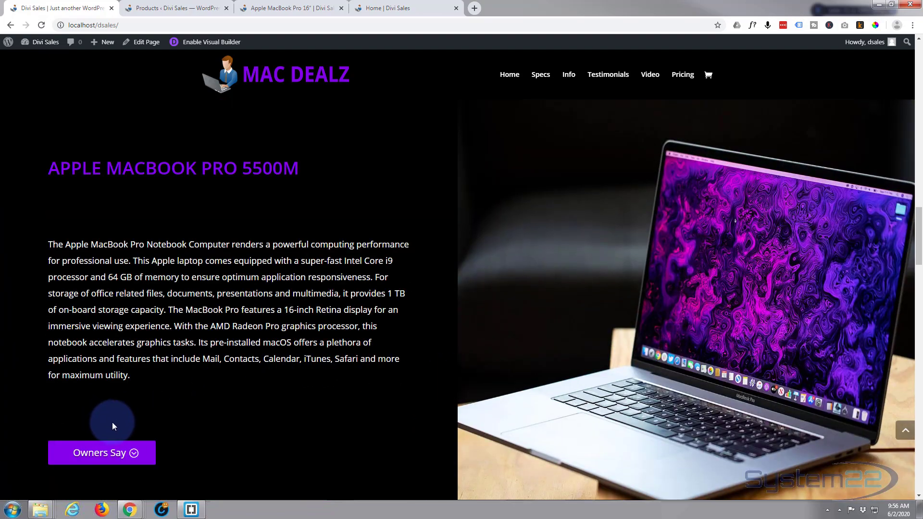
pyautogui.click(110, 450)
pyautogui.click(471, 460)
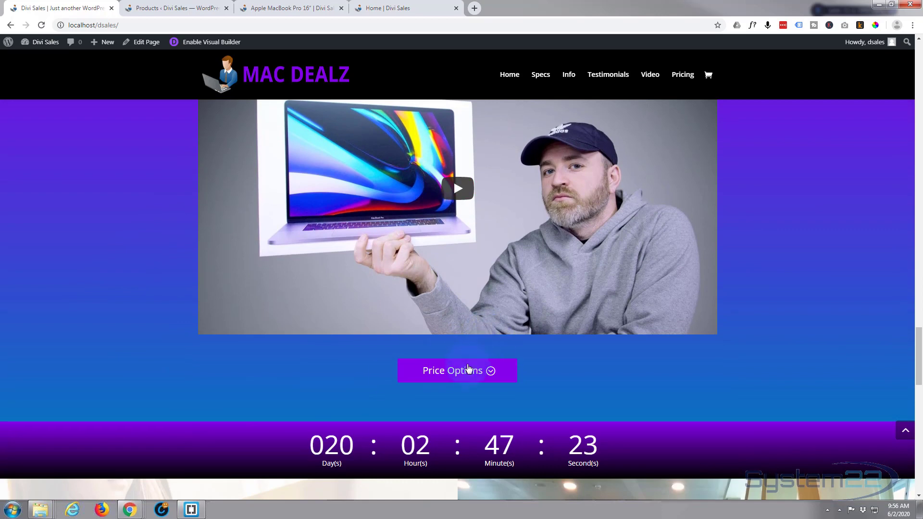
pyautogui.click(468, 372)
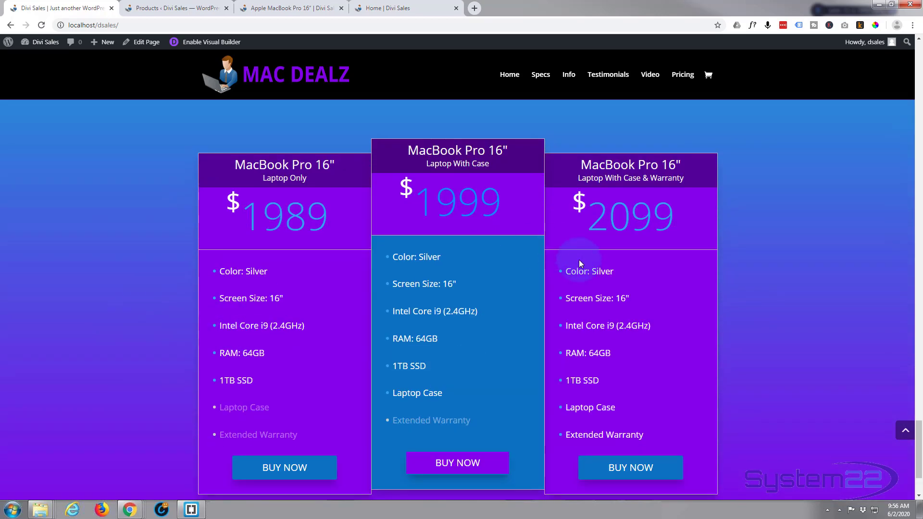
pyautogui.scroll(-1, 288, 466)
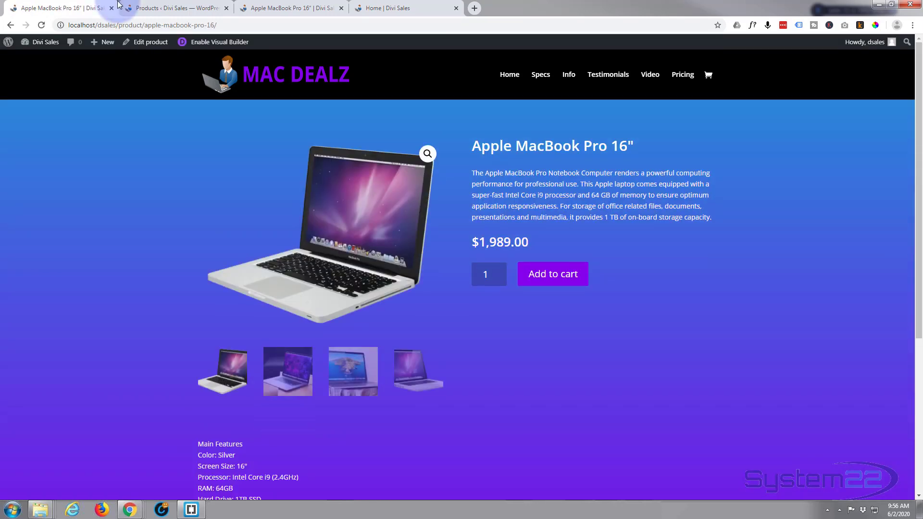
# Open the plain Apple MacBook Pro 16" product from the WooCommerce products list and examine its default page layout down to the related products.
pyautogui.click(164, 8)
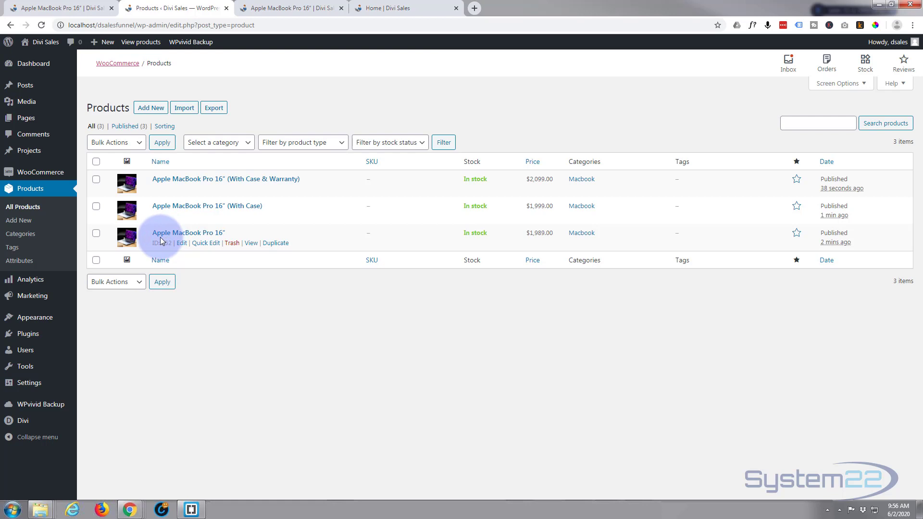
pyautogui.moveTo(253, 247)
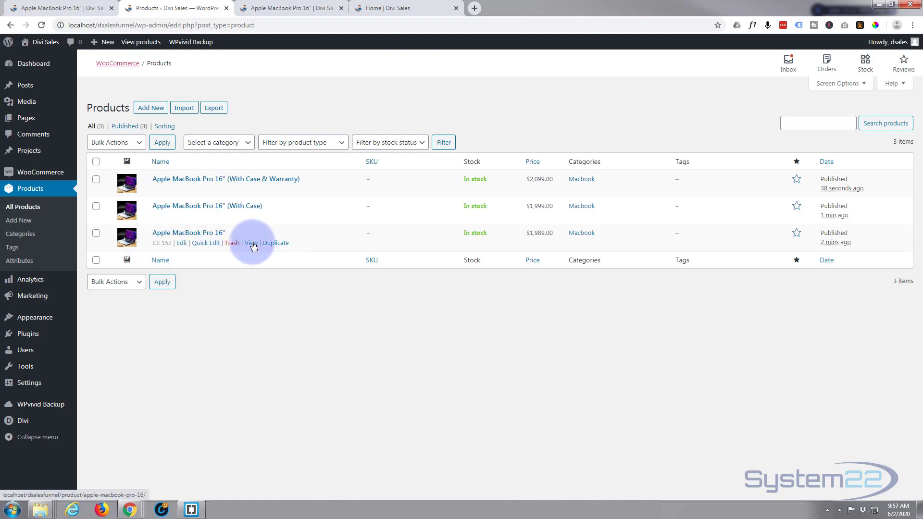
pyautogui.middleClick(254, 246)
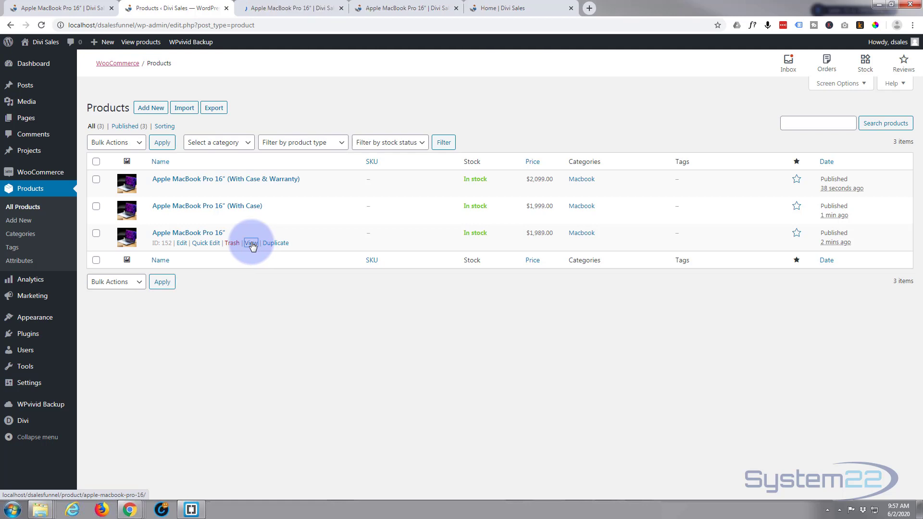
pyautogui.click(309, 8)
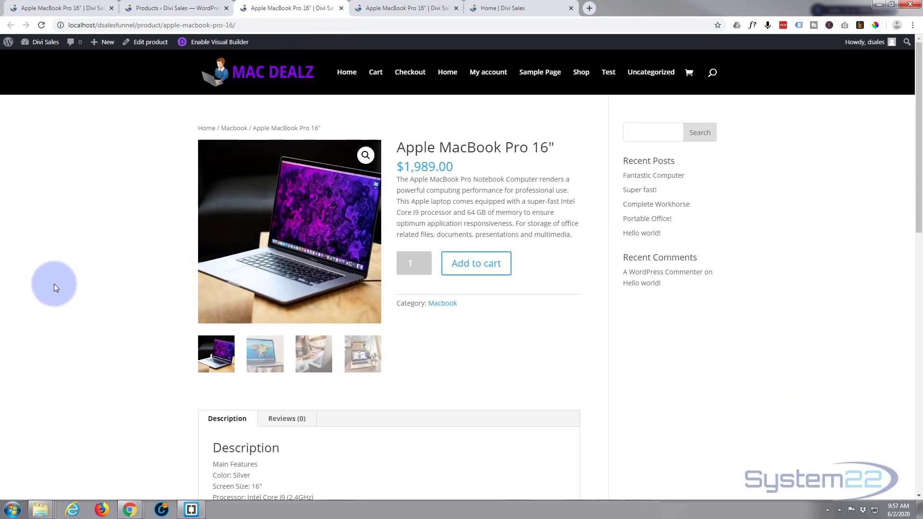
pyautogui.scroll(-3, 54, 283)
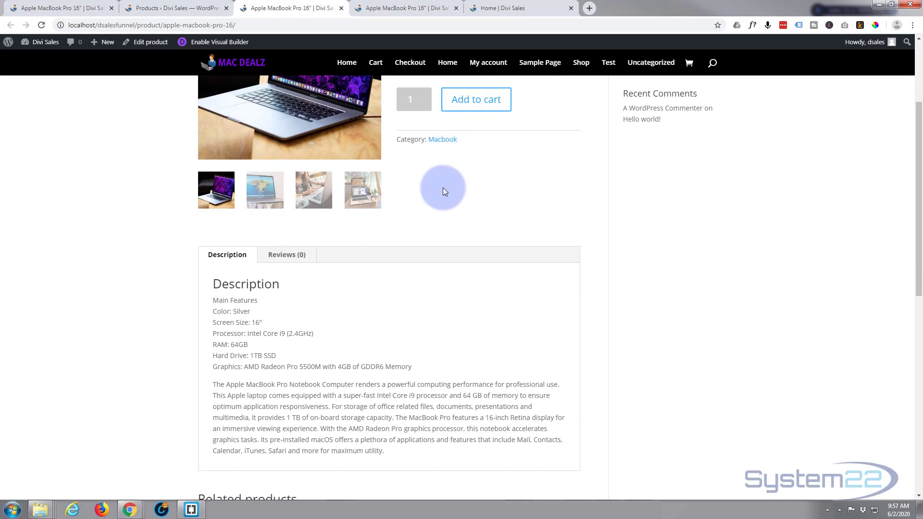
pyautogui.scroll(-7, 442, 192)
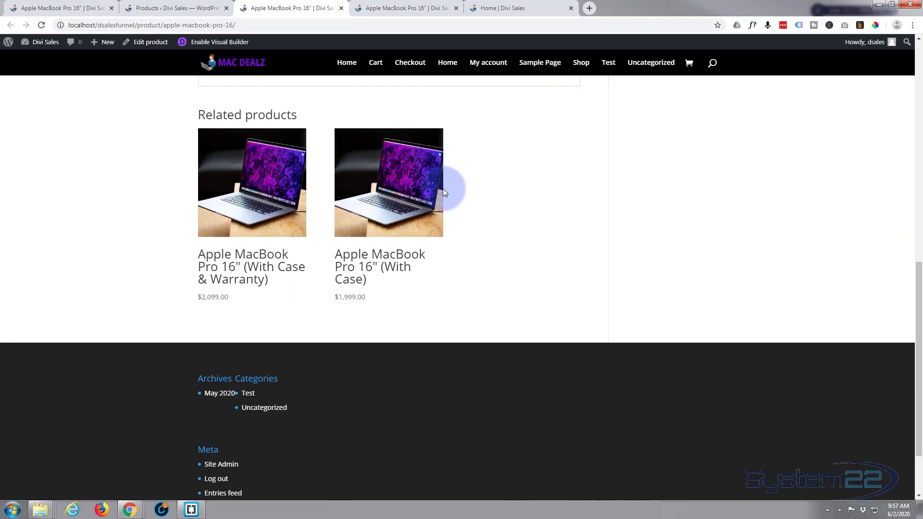
pyautogui.scroll(8, 442, 190)
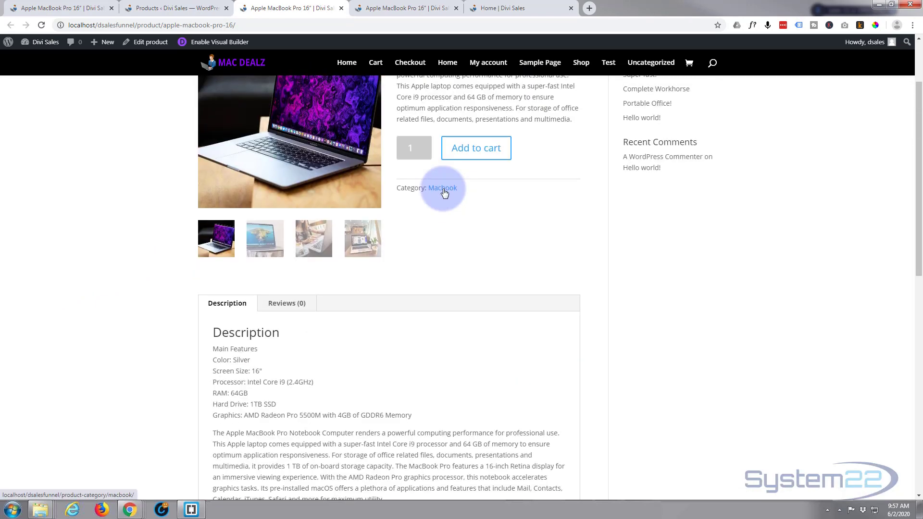
pyautogui.scroll(3, 443, 191)
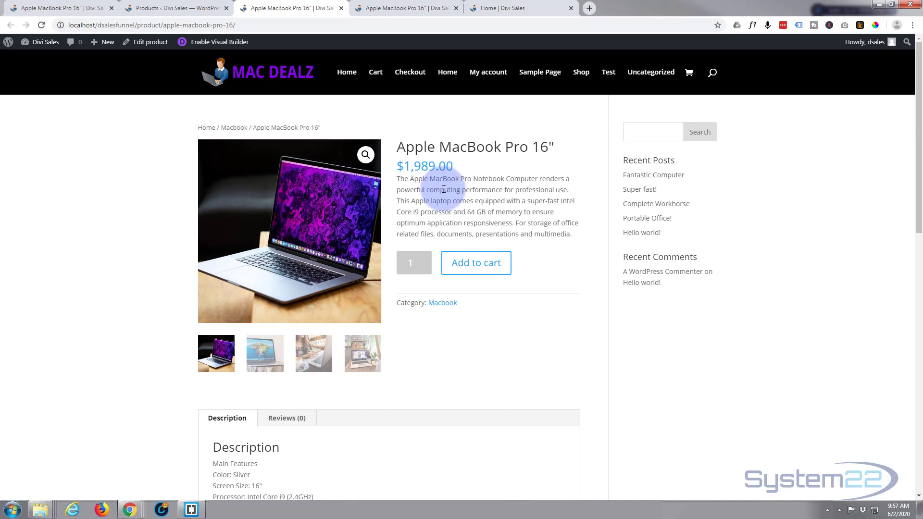
# Close the duplicate product page and the Home page, and go from the products list to the Divi Theme Builder.
pyautogui.click(455, 8)
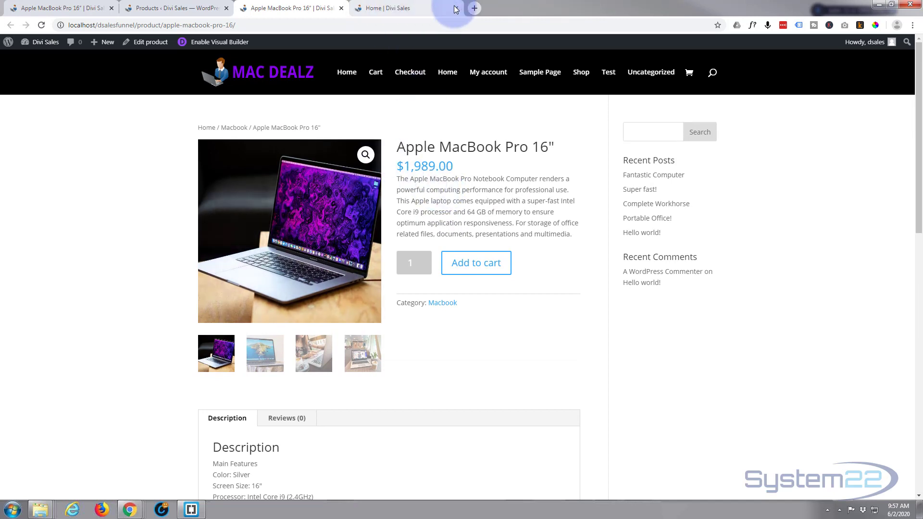
pyautogui.click(454, 8)
pyautogui.click(176, 9)
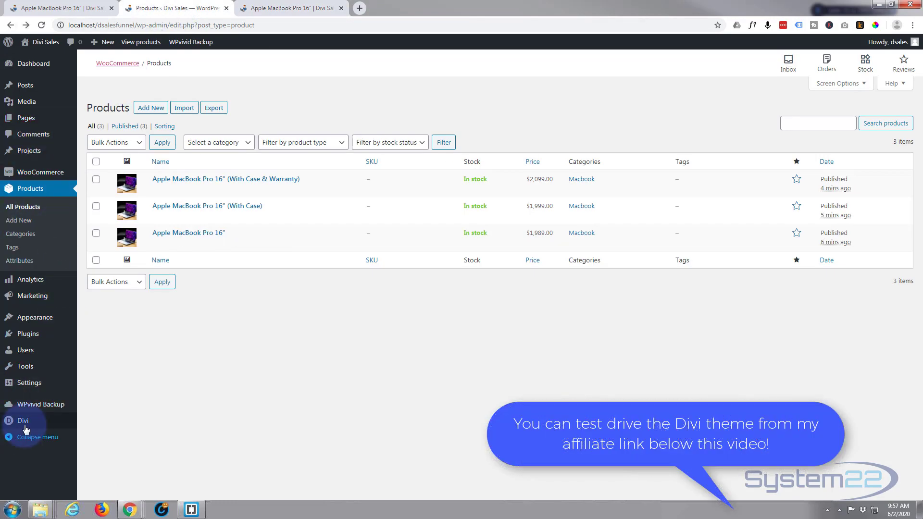
pyautogui.moveTo(23, 423)
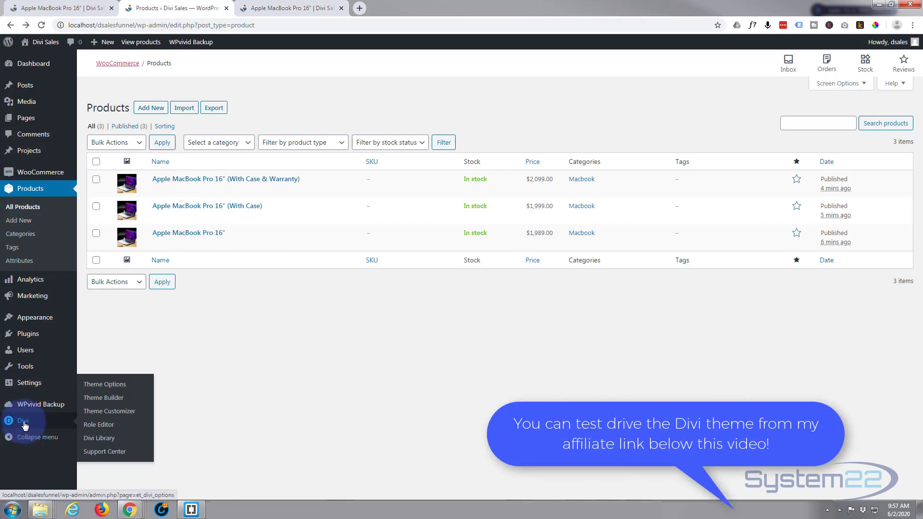
pyautogui.click(95, 400)
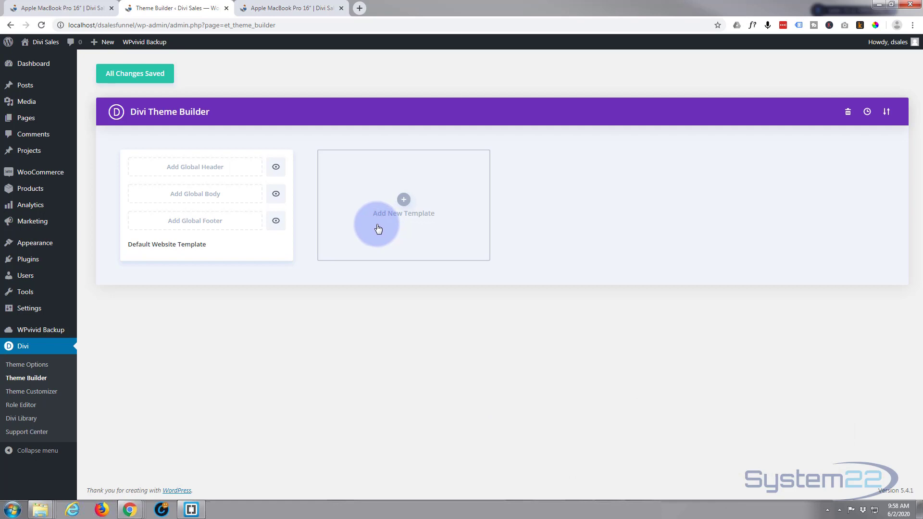
# Create a new Theme Builder template assigned to All Products.
pyautogui.click(405, 201)
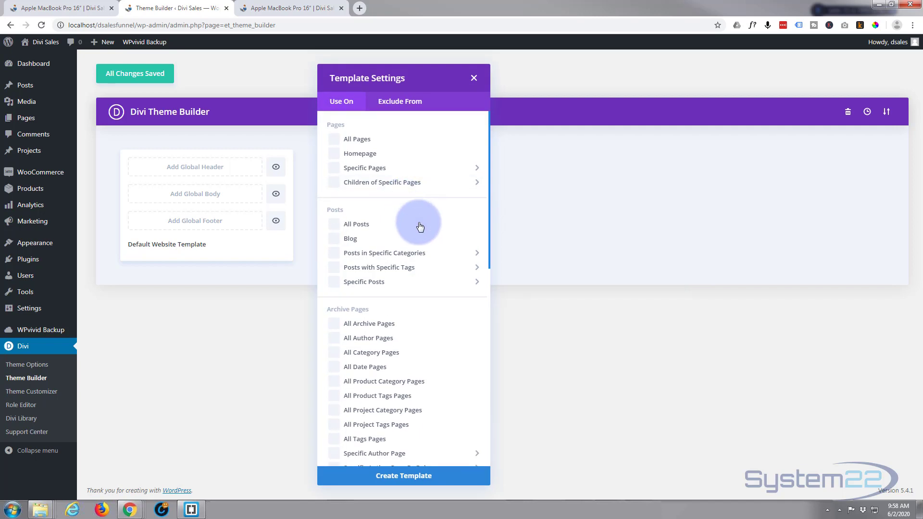
pyautogui.scroll(-10, 420, 226)
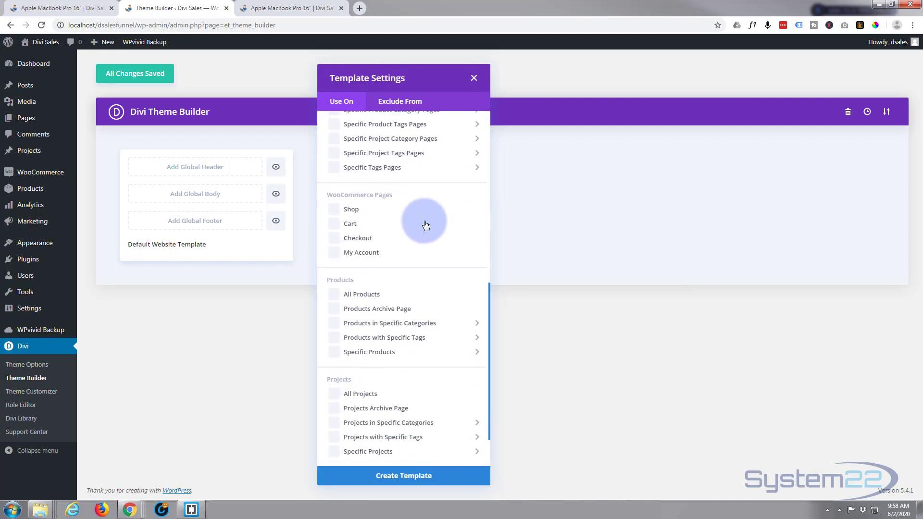
pyautogui.scroll(-1, 426, 225)
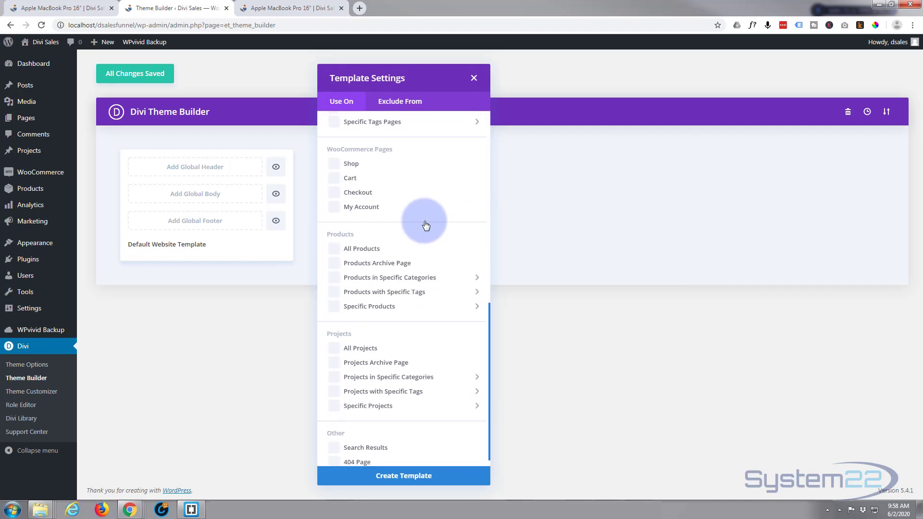
pyautogui.click(335, 250)
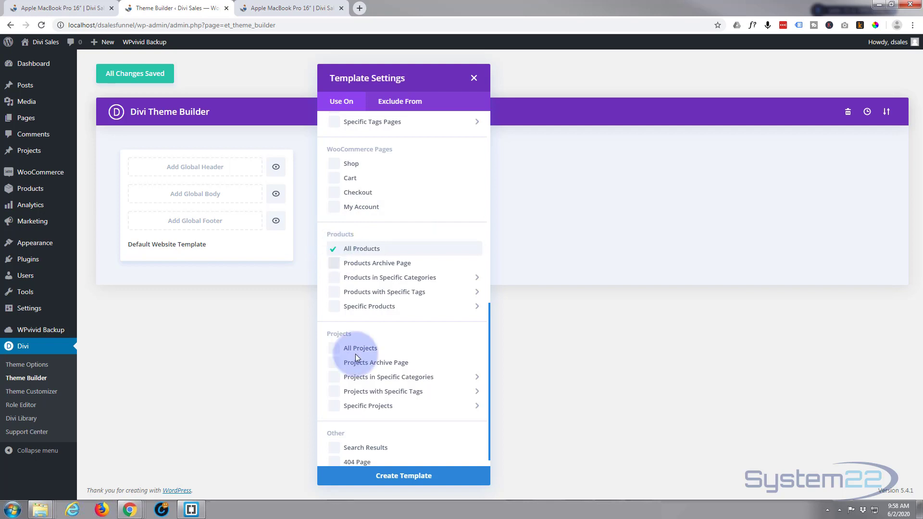
pyautogui.click(414, 477)
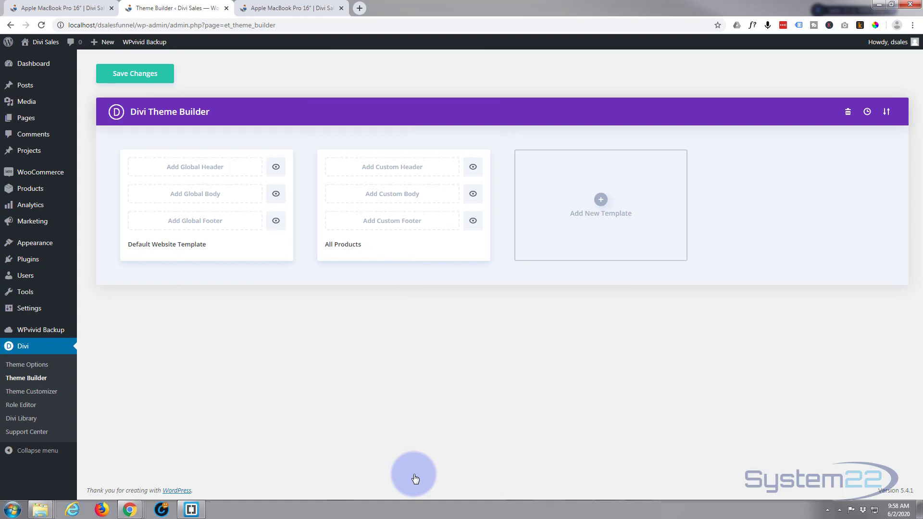
# Build a custom body for the All Products template from scratch, starting with a row of two equal columns.
pyautogui.click(388, 197)
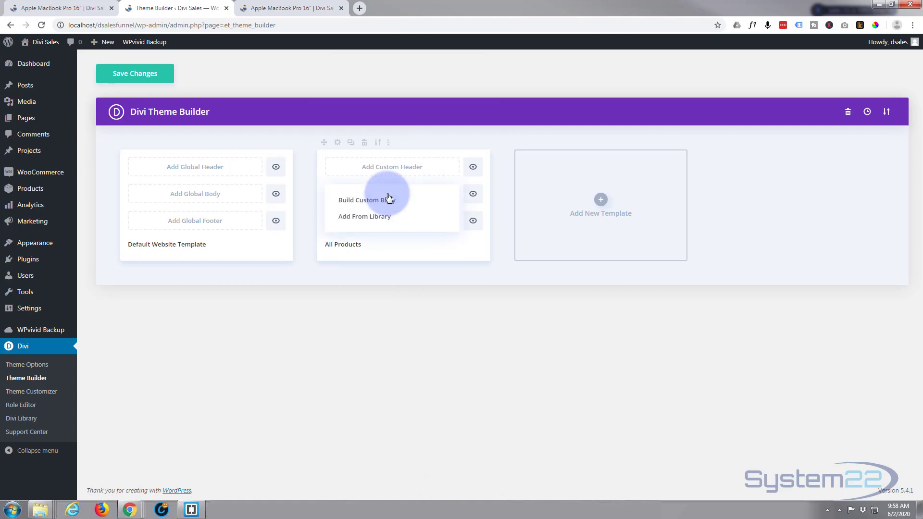
pyautogui.click(367, 202)
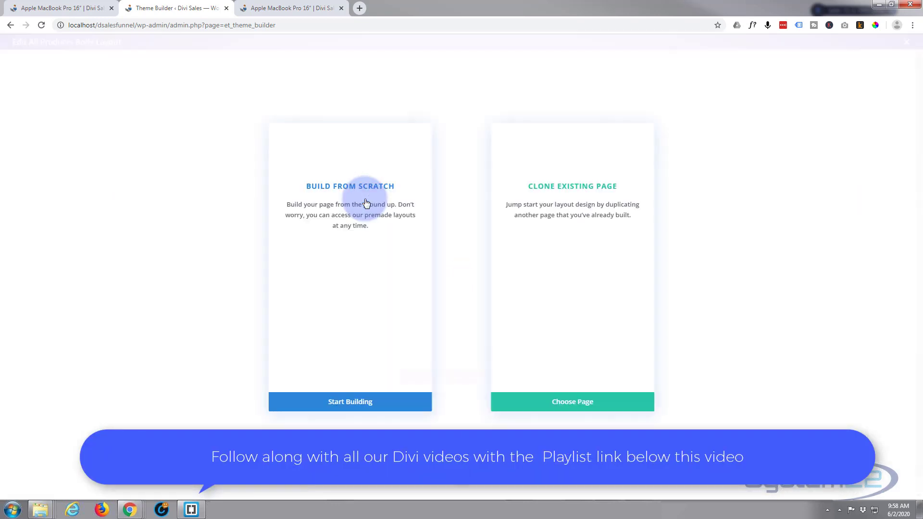
pyautogui.click(279, 402)
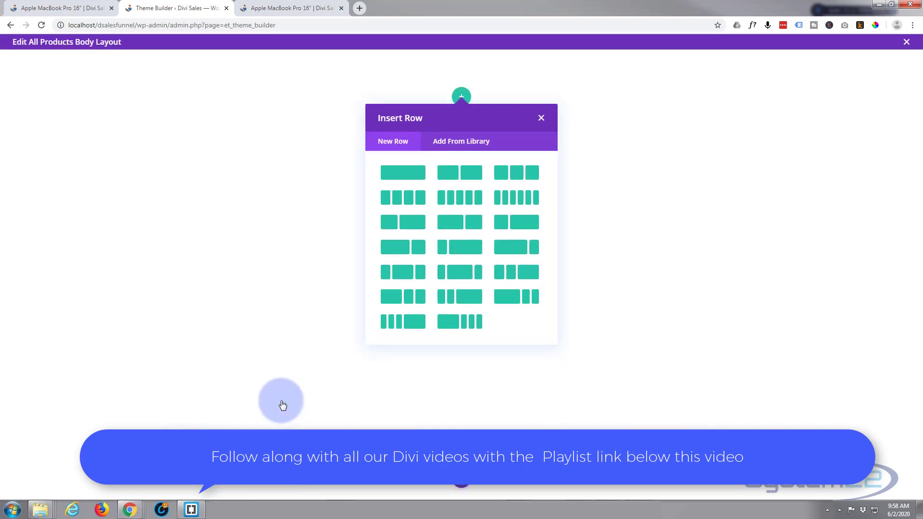
pyautogui.click(476, 177)
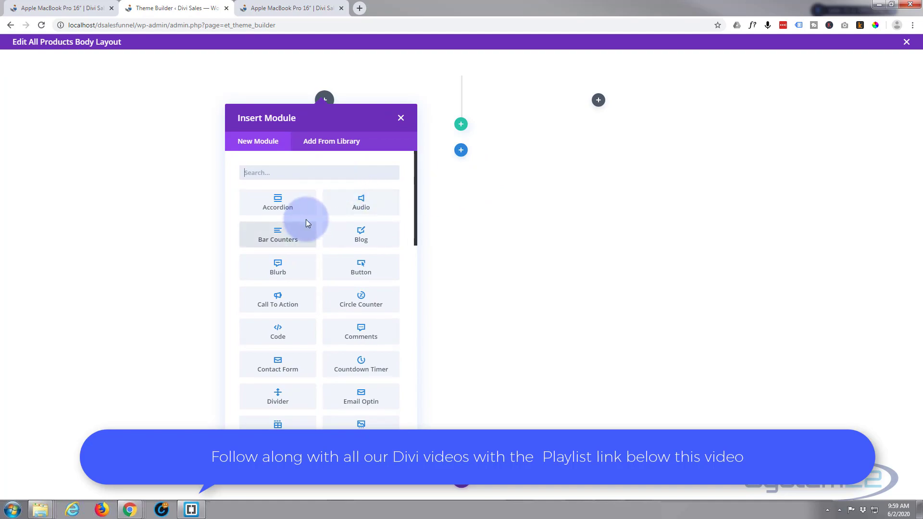
# Add a Woo Images module for This Product to the first column, with featured image, gallery images and sale badge shown, and save it.
pyautogui.scroll(-2, 305, 218)
pyautogui.scroll(-10, 306, 218)
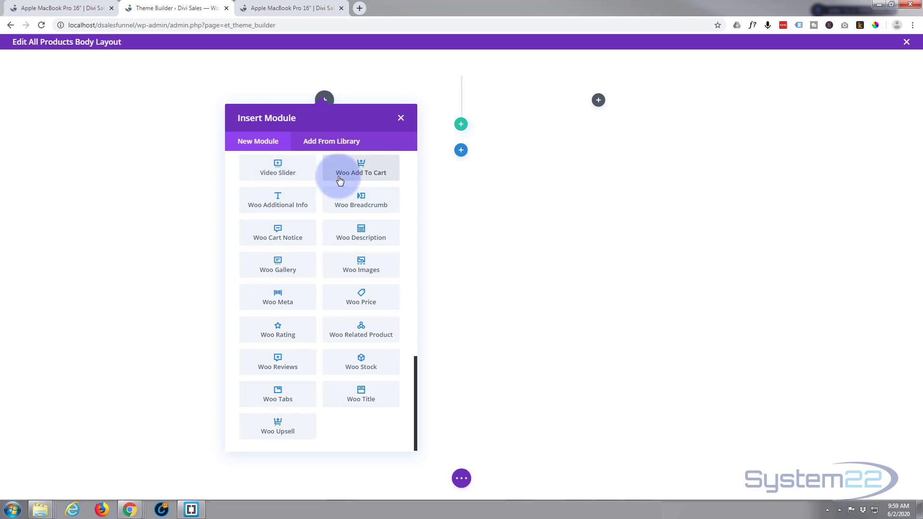
pyautogui.click(362, 265)
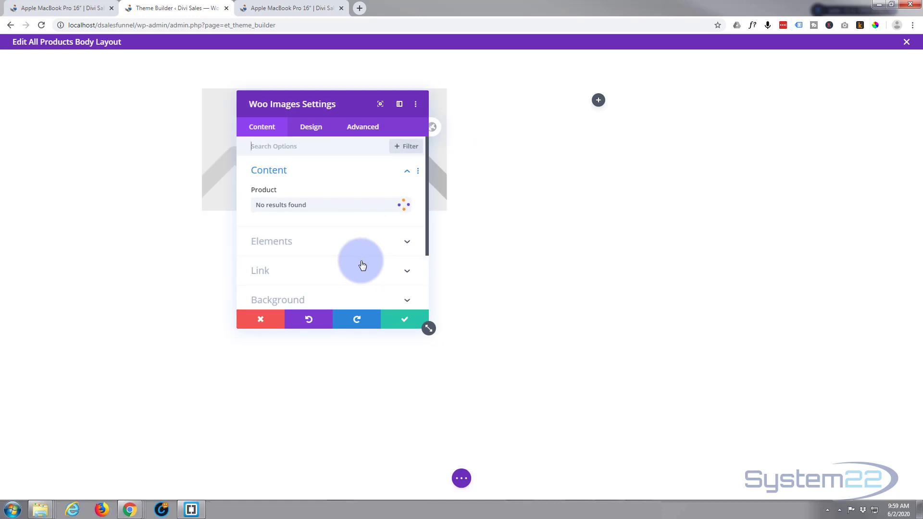
pyautogui.click(342, 204)
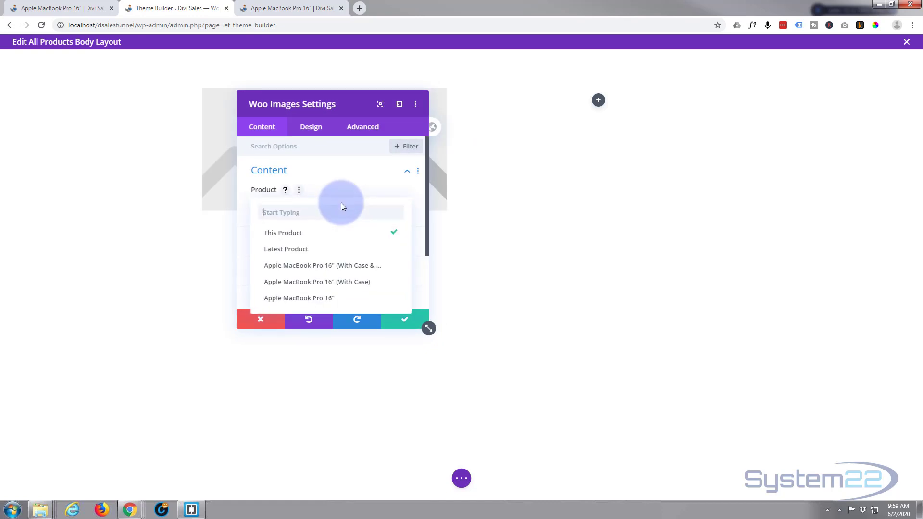
pyautogui.click(342, 205)
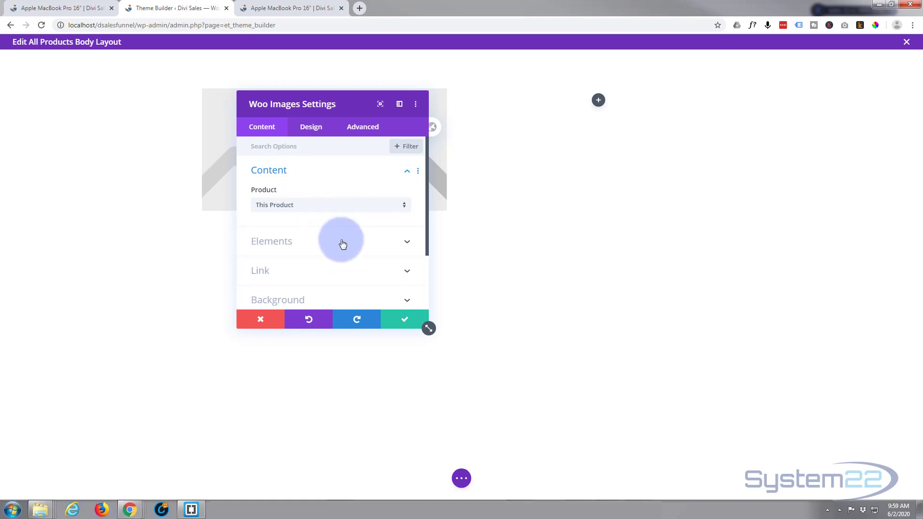
pyautogui.click(379, 245)
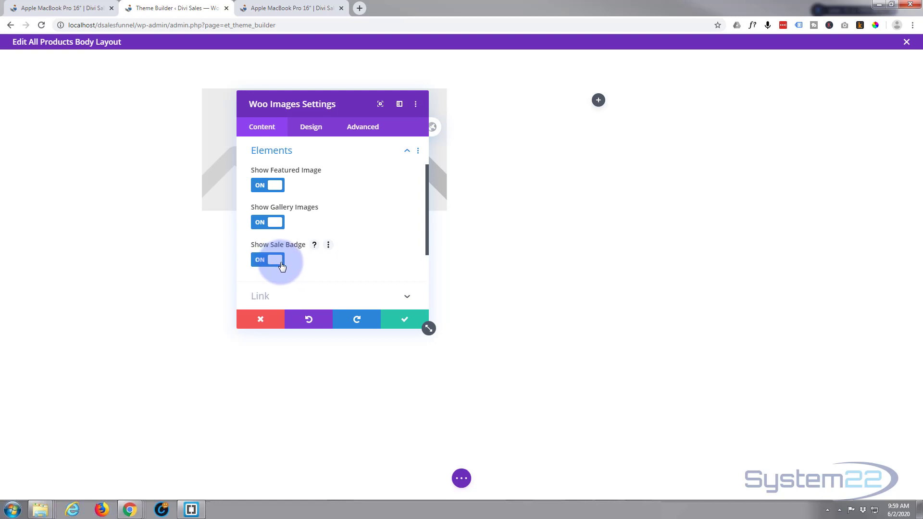
pyautogui.scroll(-2, 320, 269)
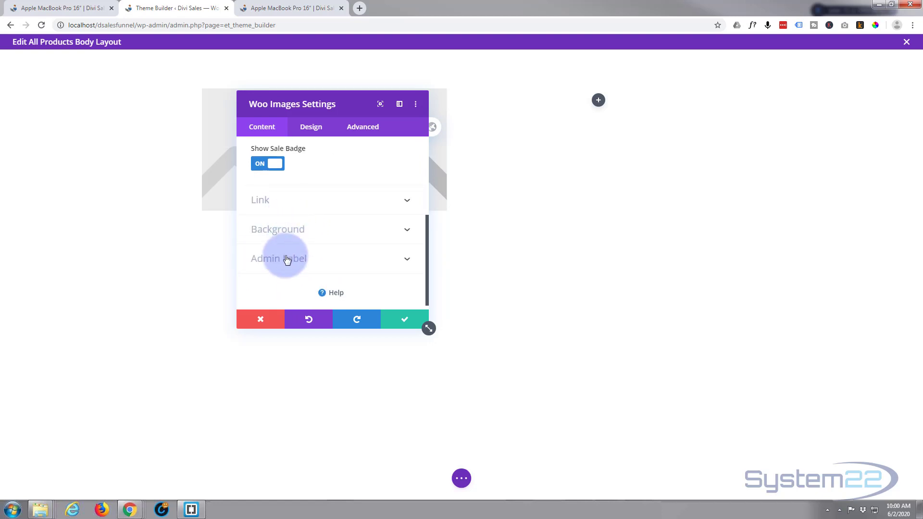
pyautogui.scroll(-1, 279, 250)
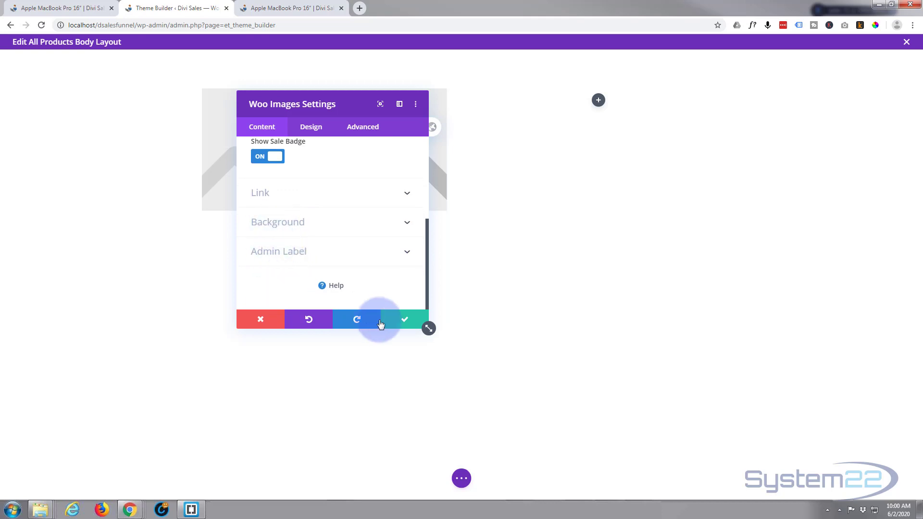
pyautogui.click(405, 320)
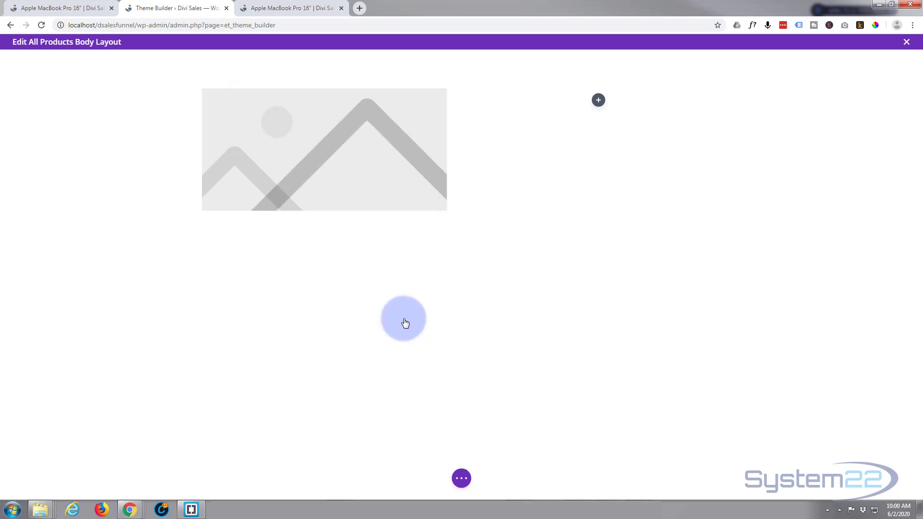
# Add a Woo Title module for This Product to the second column and save it.
pyautogui.click(599, 102)
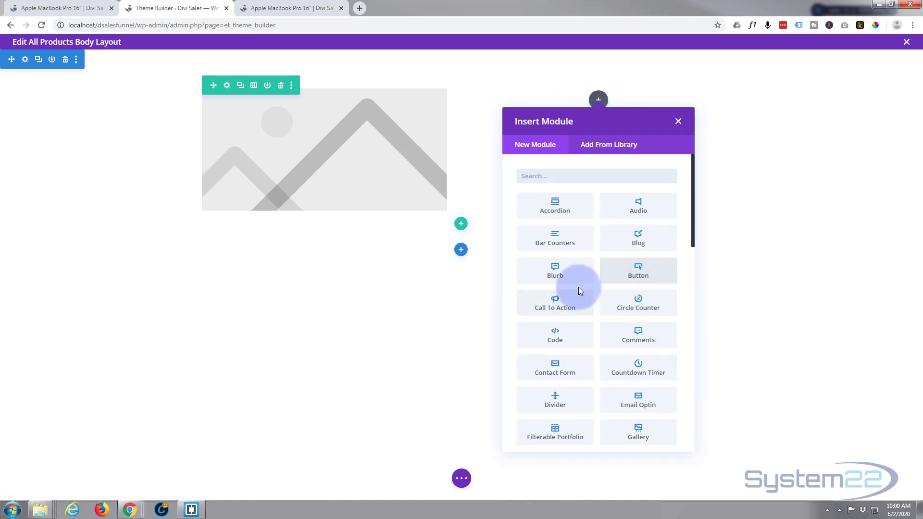
pyautogui.scroll(-12, 579, 287)
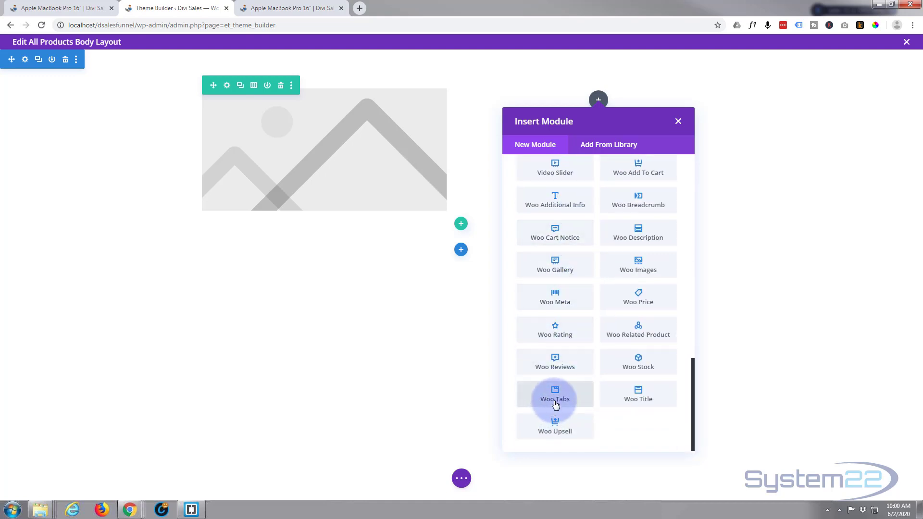
pyautogui.click(635, 394)
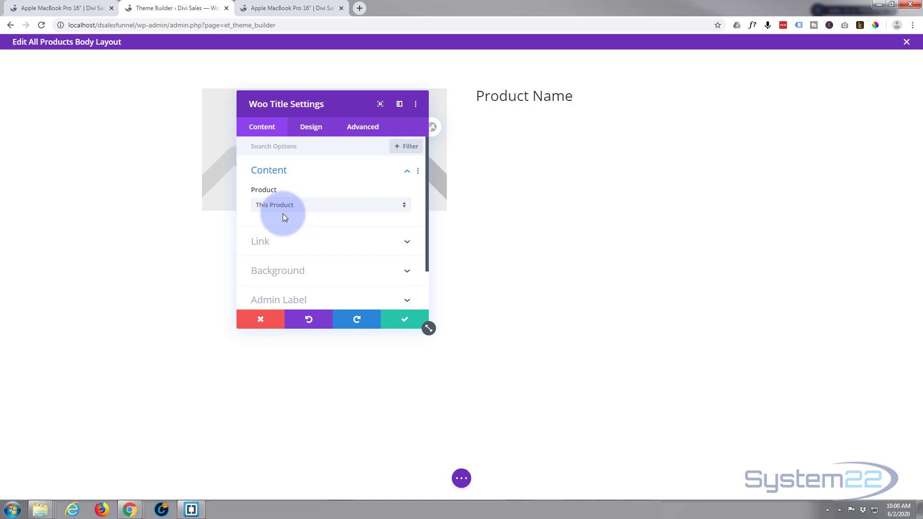
pyautogui.click(408, 321)
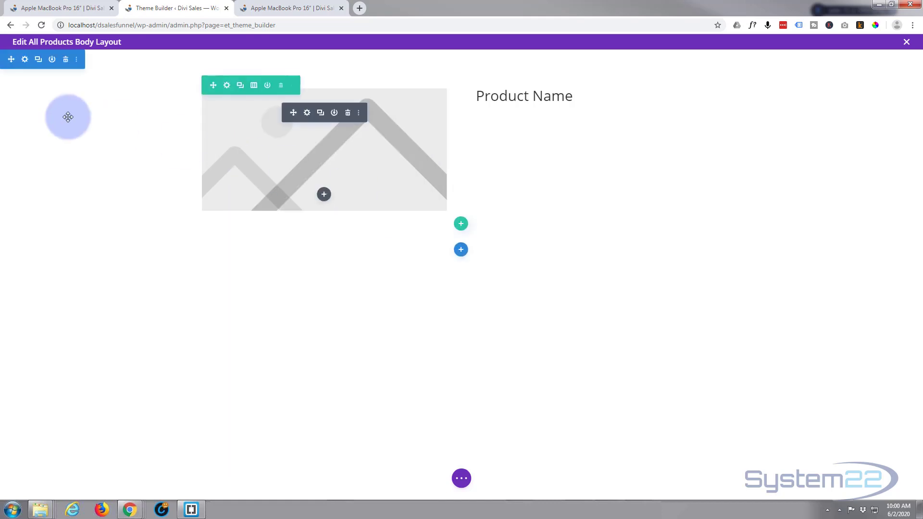
# Give the section a linear background gradient from the default blue to purple #8300e9 and save it.
pyautogui.click(25, 59)
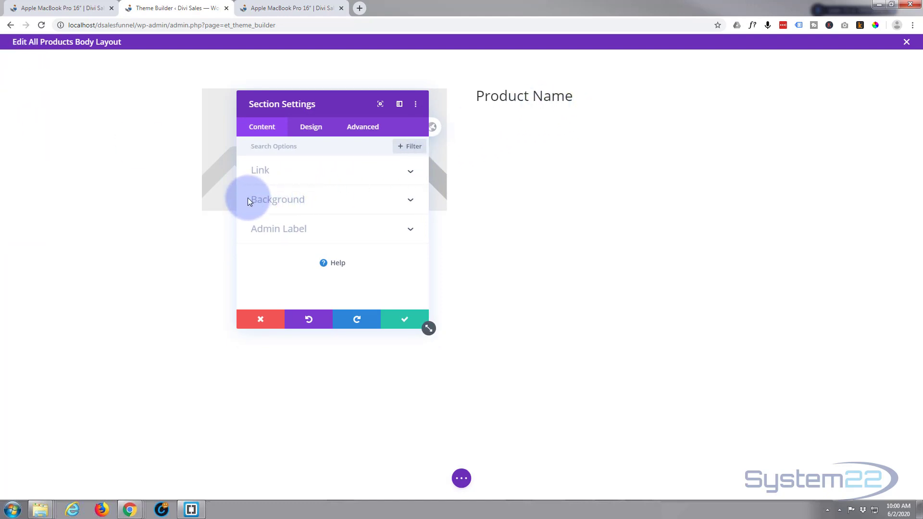
pyautogui.click(273, 200)
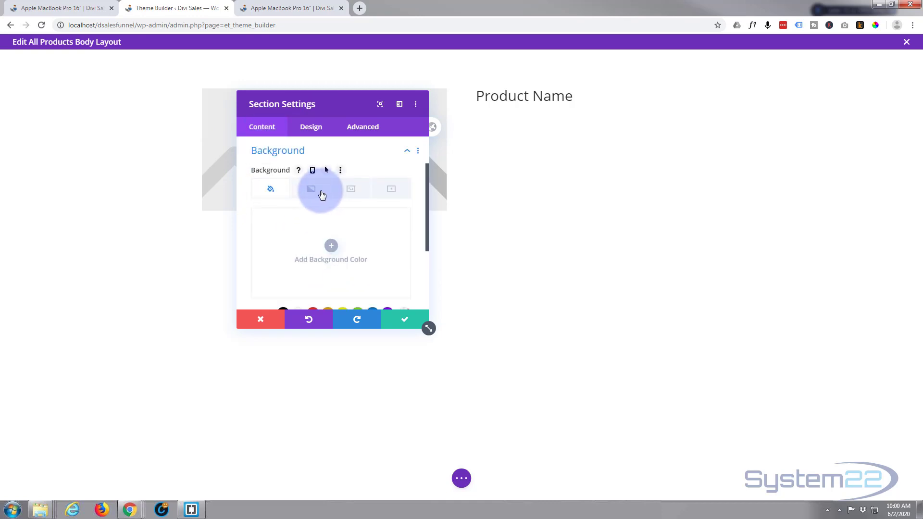
pyautogui.click(313, 191)
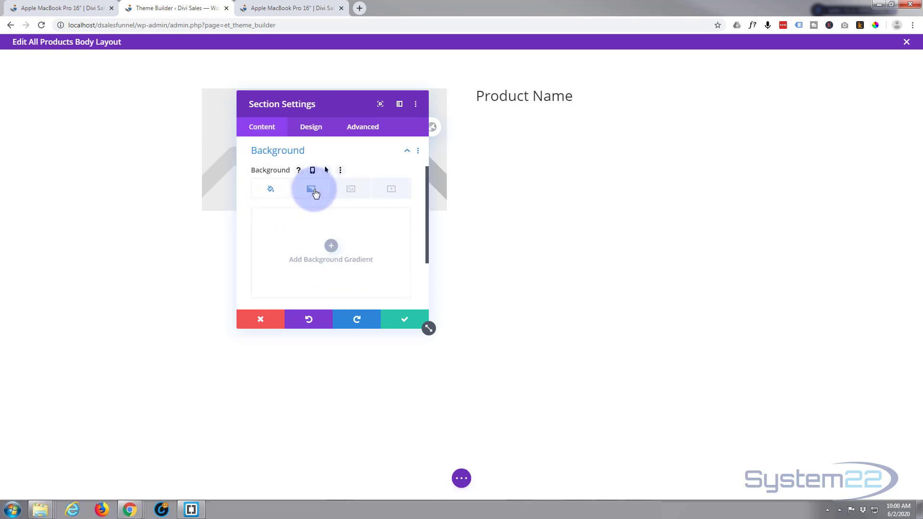
pyautogui.scroll(-3, 301, 261)
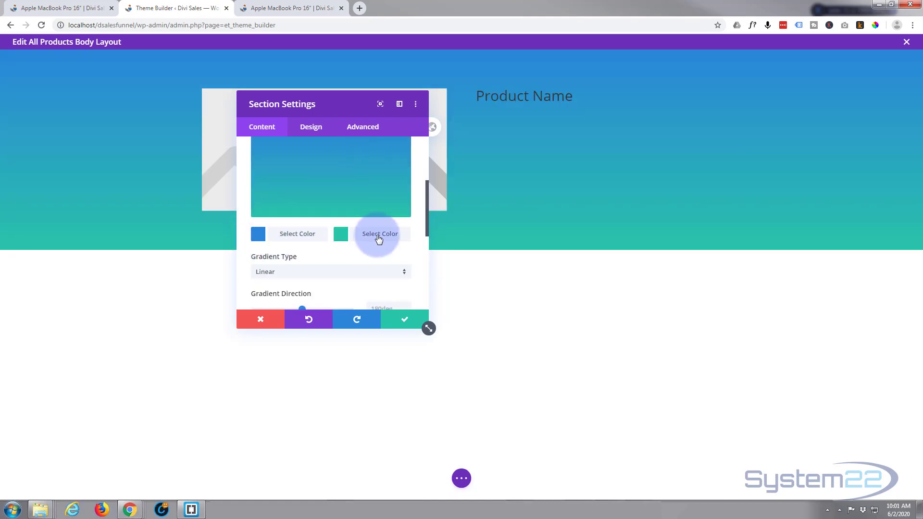
pyautogui.click(378, 234)
pyautogui.click(387, 238)
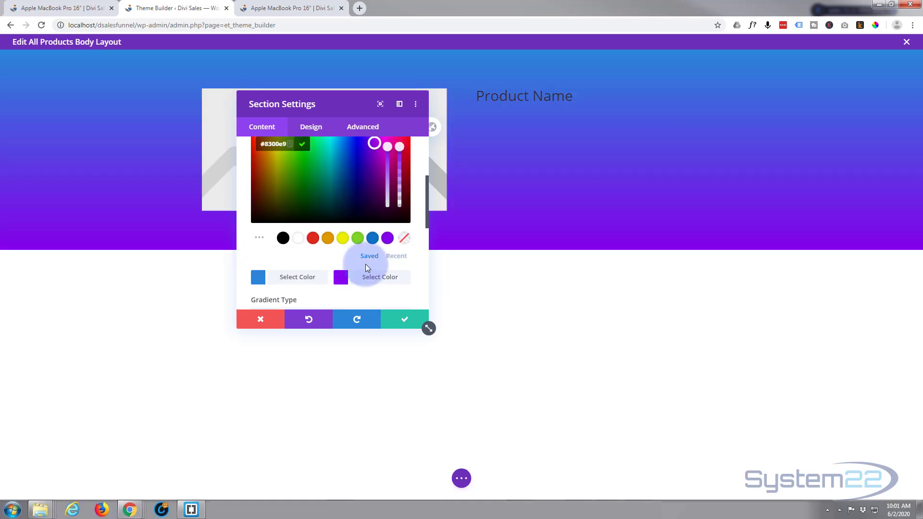
pyautogui.click(406, 321)
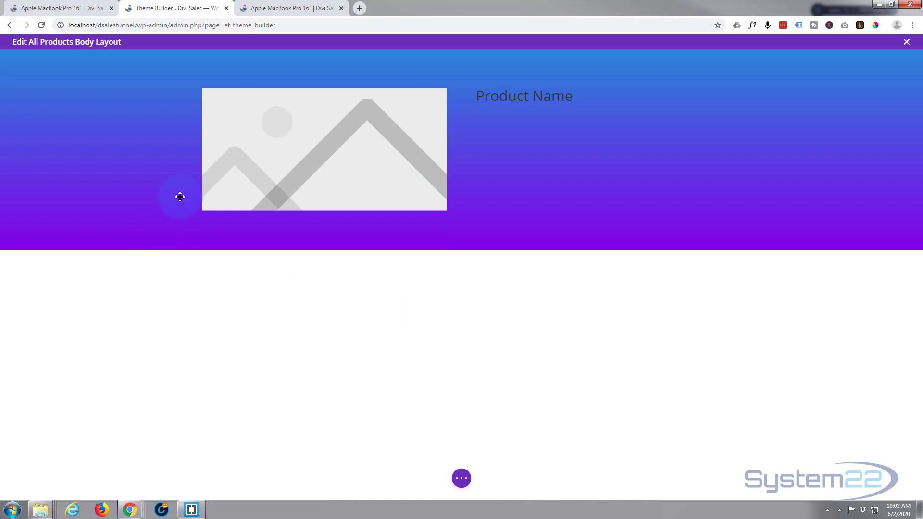
# Style the Woo Title text as Semi Bold in white and save the module.
pyautogui.moveTo(499, 100)
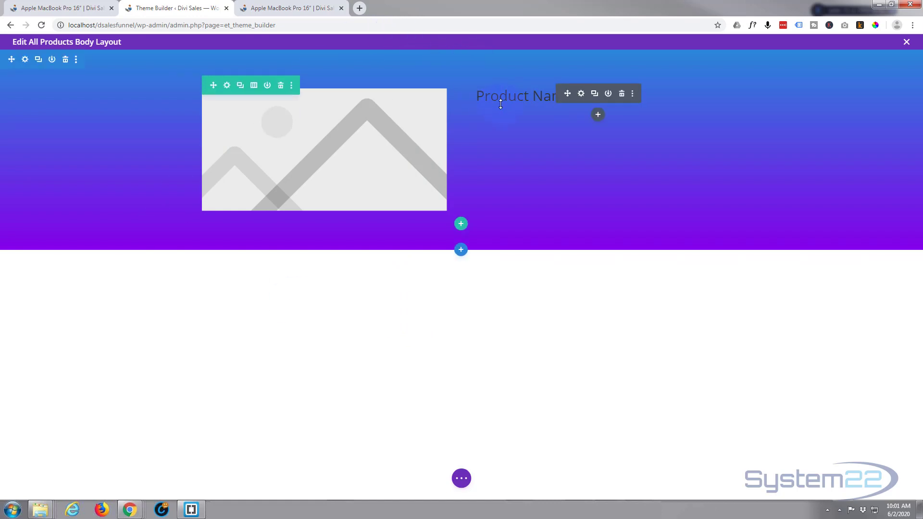
pyautogui.click(581, 95)
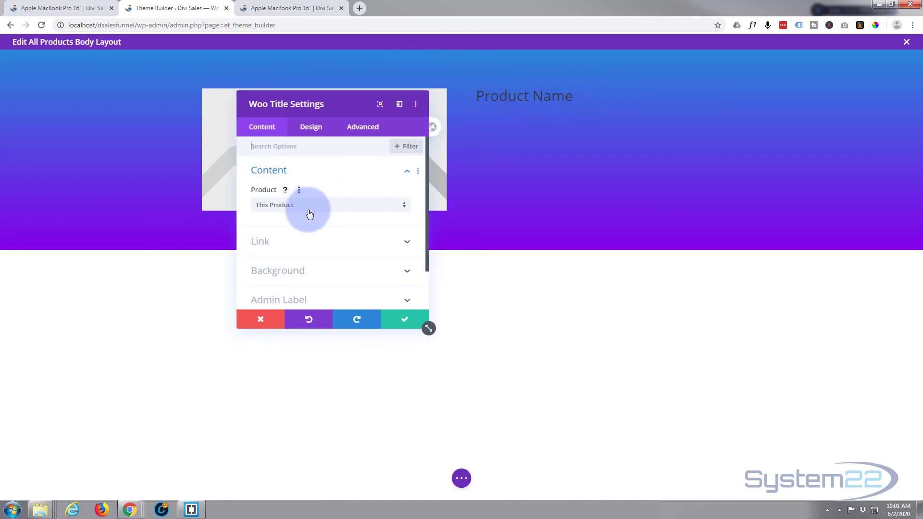
pyautogui.click(312, 128)
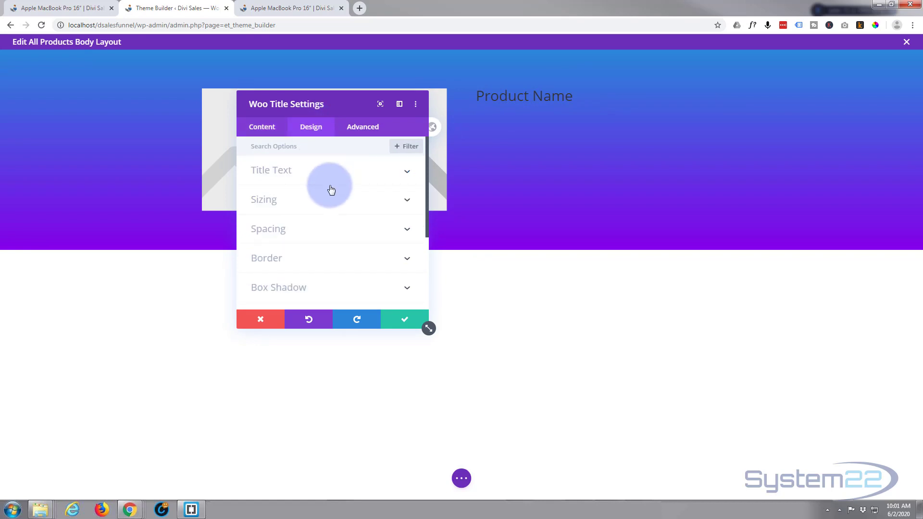
pyautogui.click(335, 172)
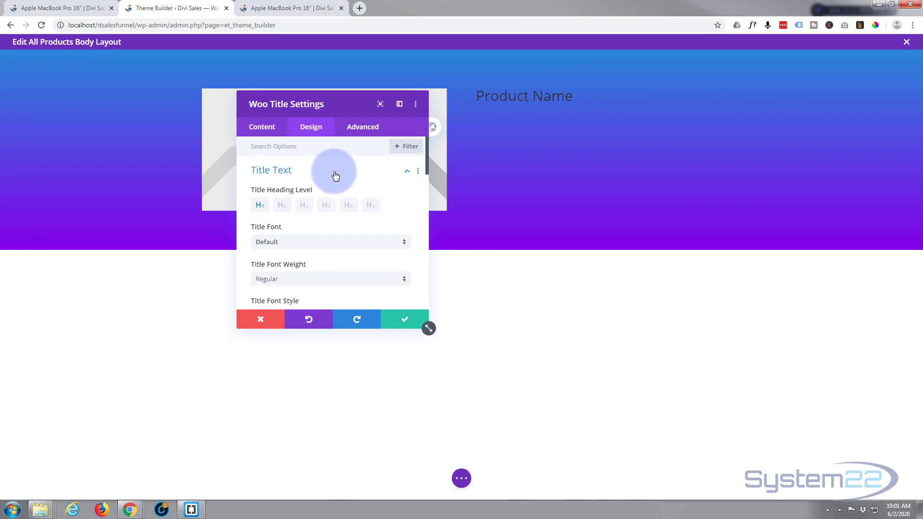
pyautogui.scroll(-1, 331, 182)
pyautogui.scroll(-1, 331, 184)
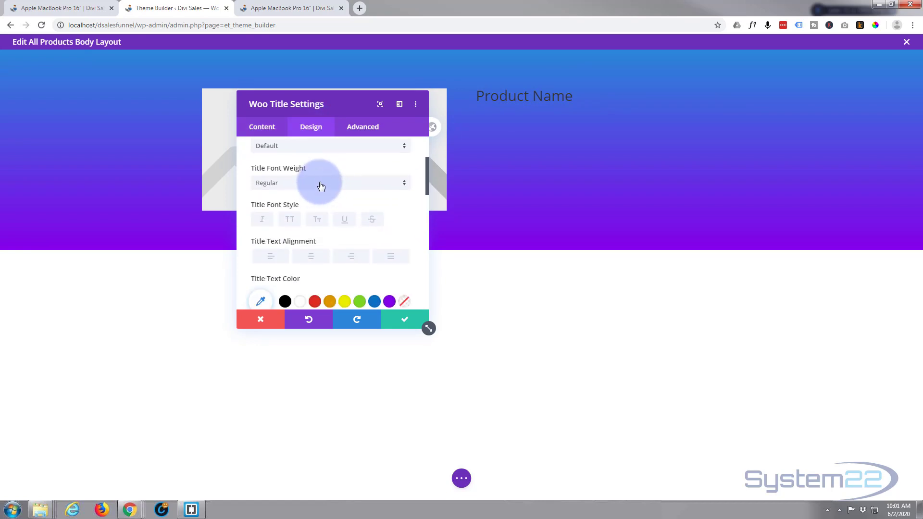
pyautogui.click(319, 186)
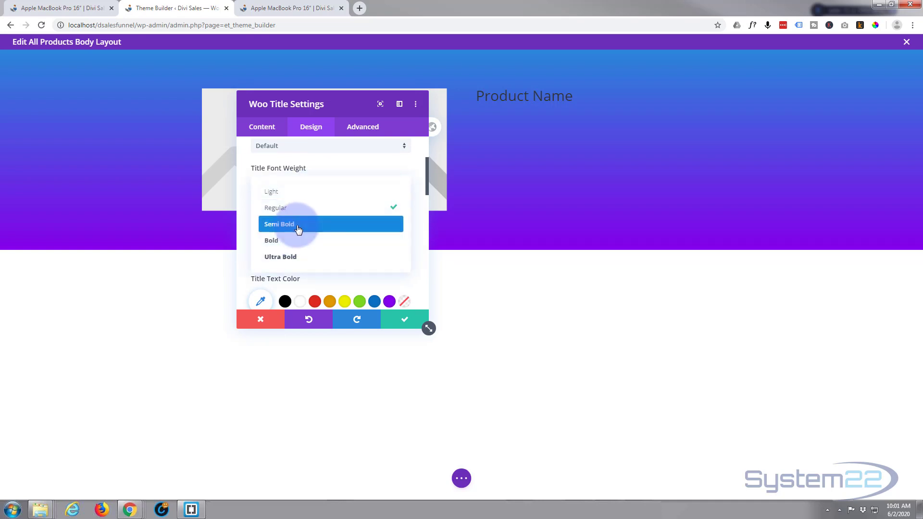
pyautogui.click(302, 226)
pyautogui.scroll(-1, 316, 241)
pyautogui.click(300, 255)
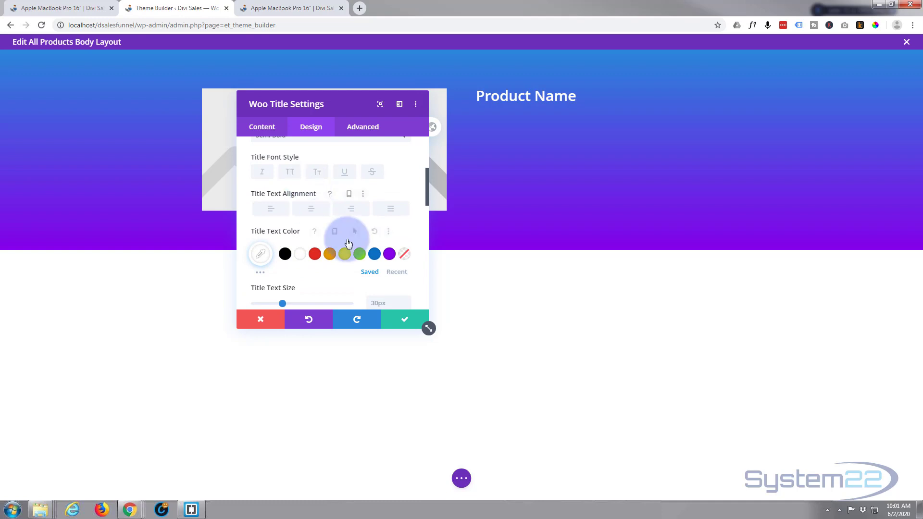
pyautogui.click(408, 319)
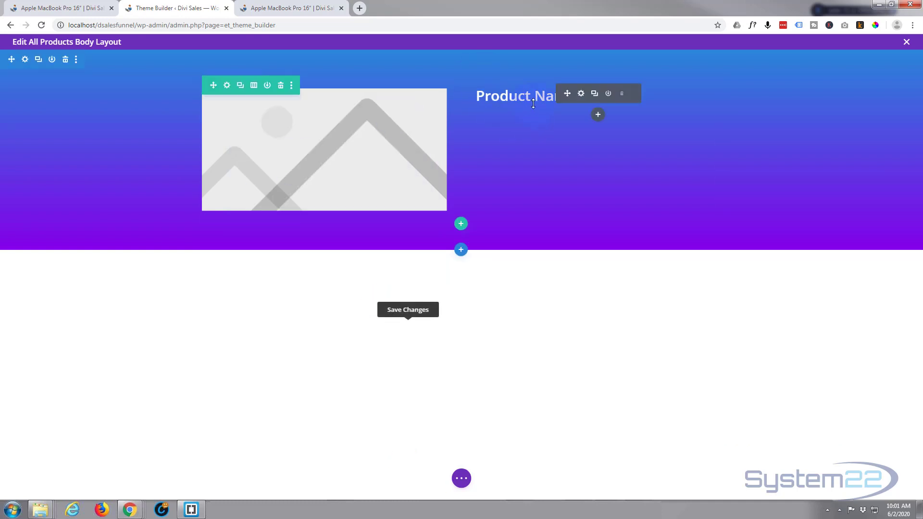
# Insert a Woo Description module for This Product below the product title in the second column.
pyautogui.click(597, 117)
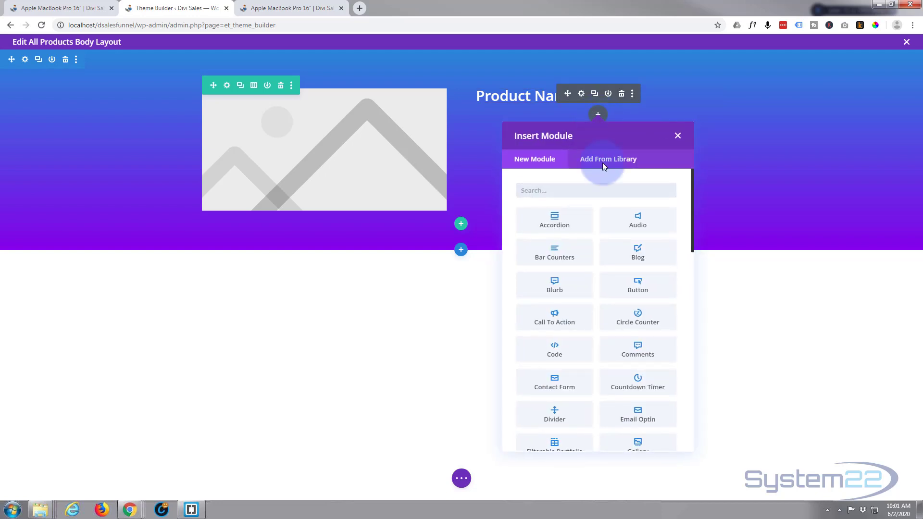
pyautogui.scroll(-2, 654, 290)
pyautogui.scroll(-10, 651, 295)
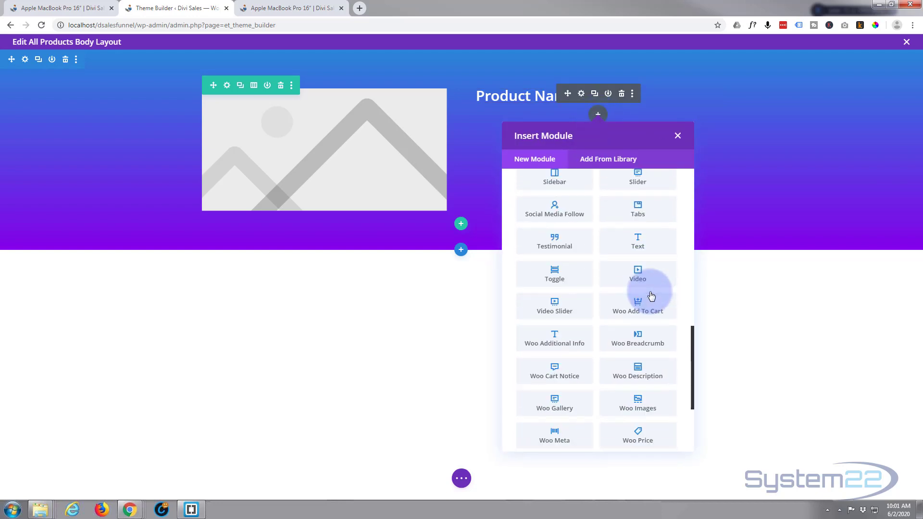
pyautogui.click(646, 289)
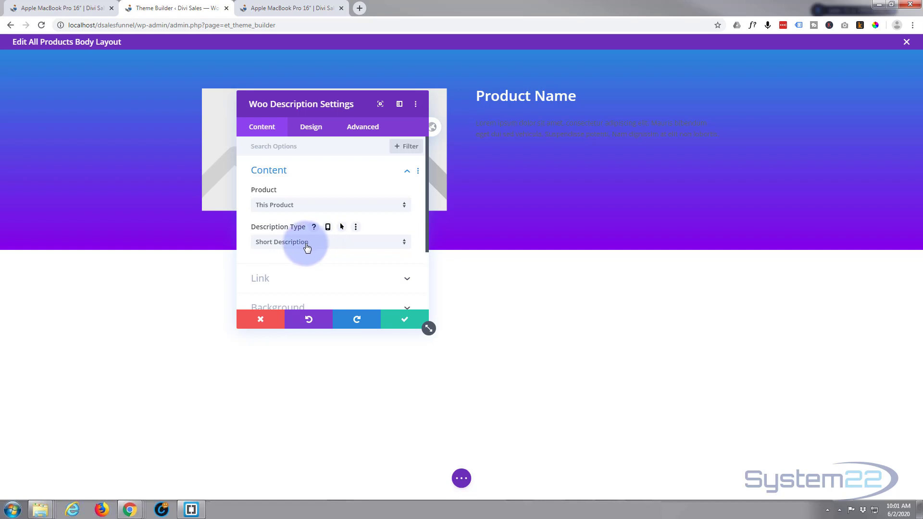
# Try the full Description as the module's description type, and return it to Short Description.
pyautogui.click(337, 246)
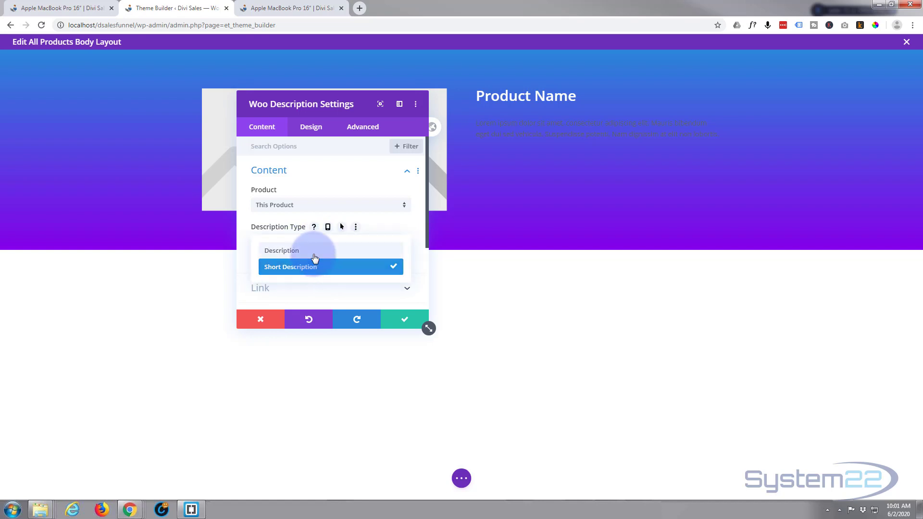
pyautogui.click(311, 254)
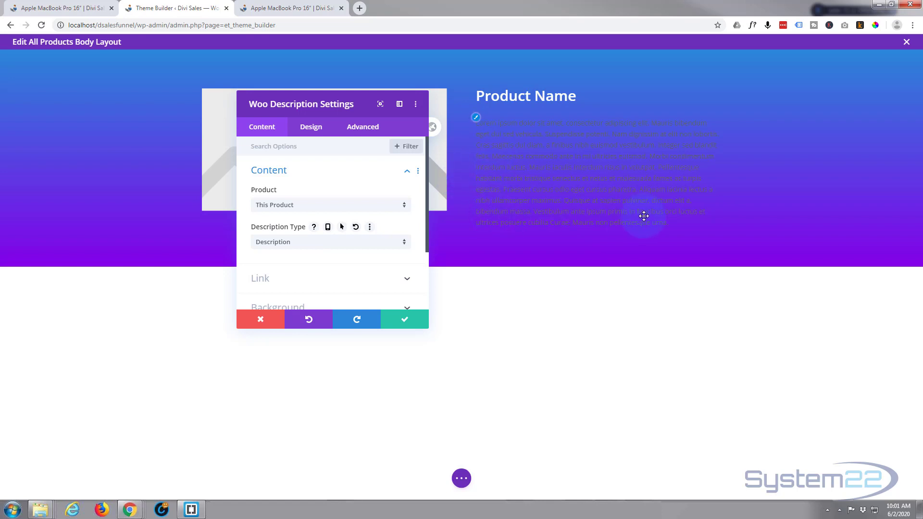
pyautogui.click(306, 242)
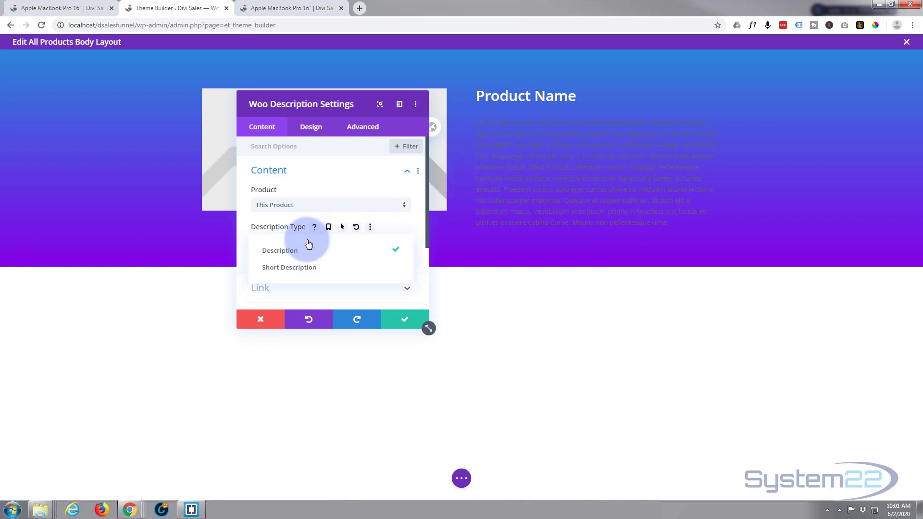
pyautogui.click(299, 267)
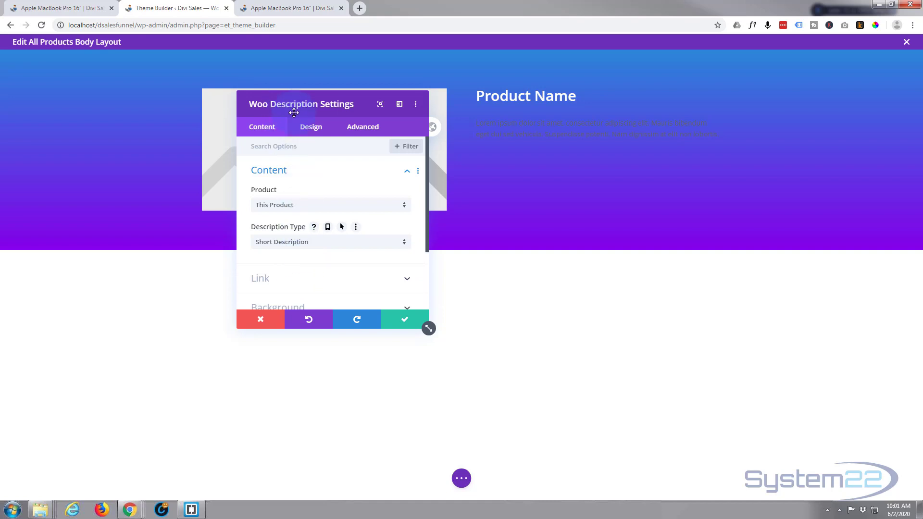
# Set the Woo Description body text to white at 16px and save the module.
pyautogui.click(314, 128)
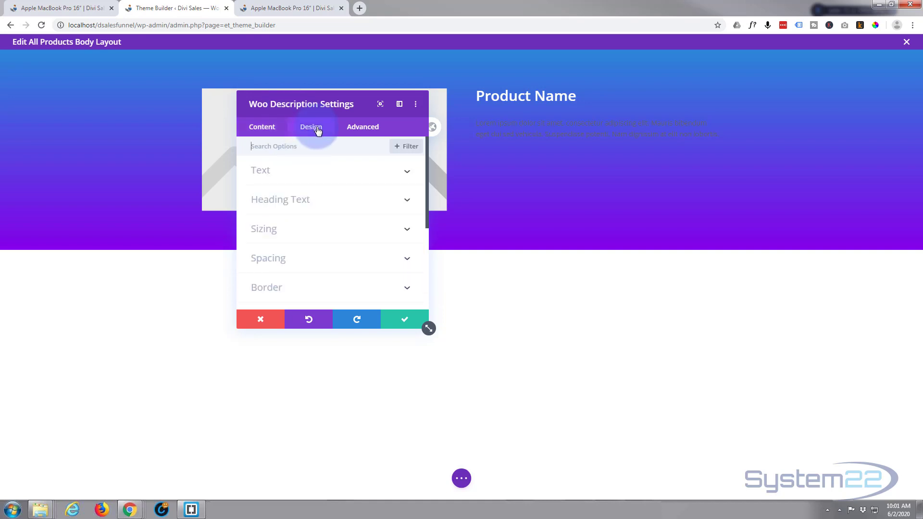
pyautogui.click(331, 171)
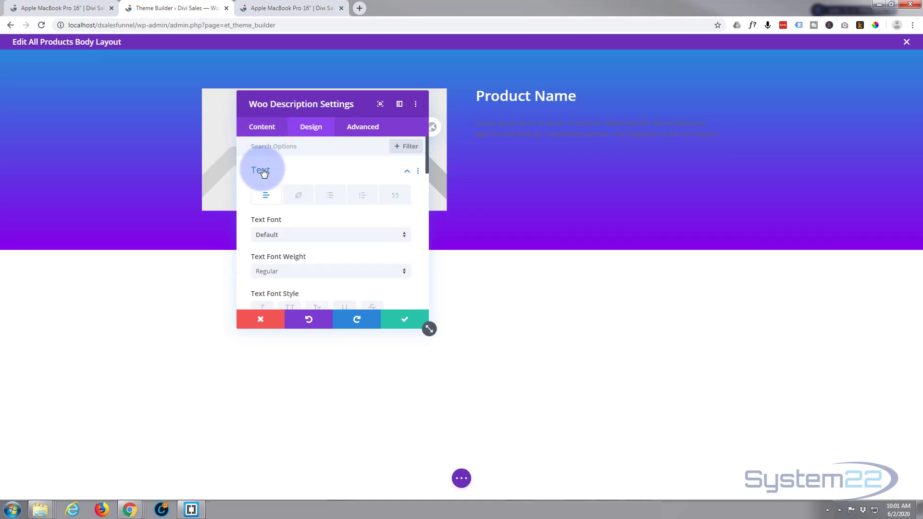
pyautogui.scroll(-2, 319, 200)
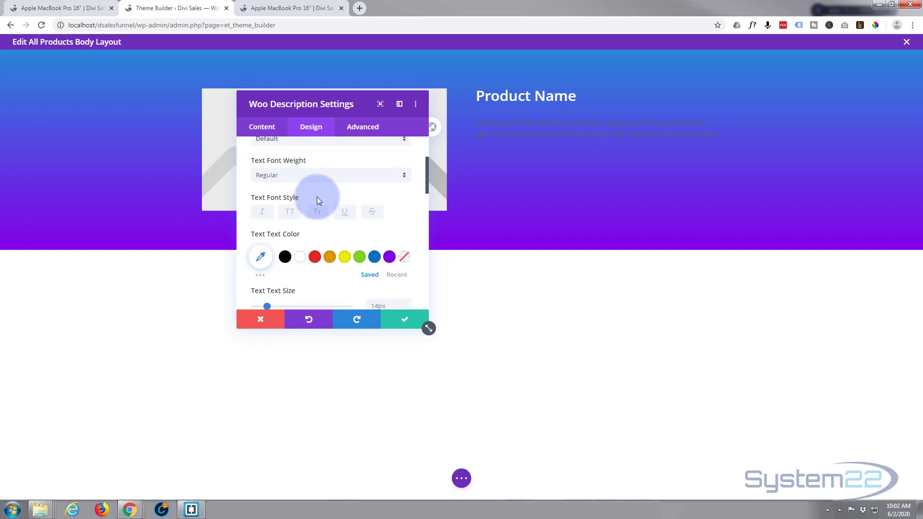
pyautogui.click(299, 260)
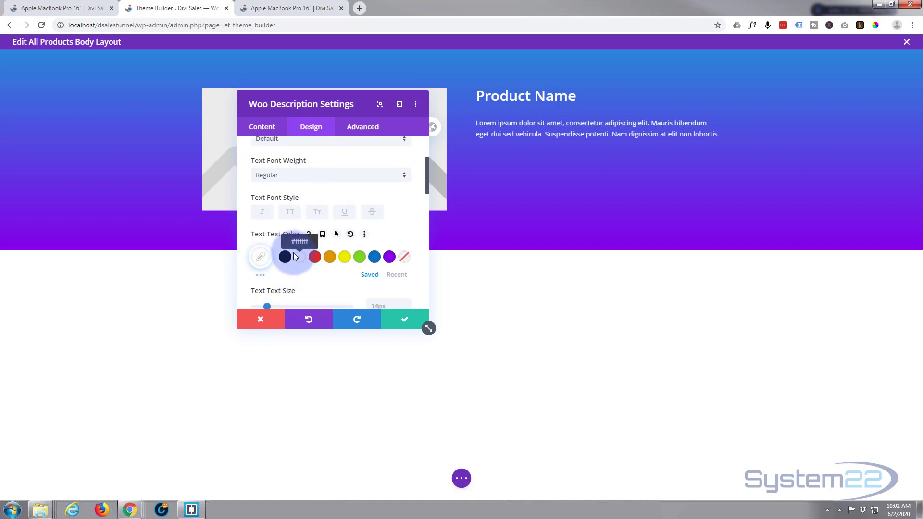
pyautogui.scroll(-1, 300, 234)
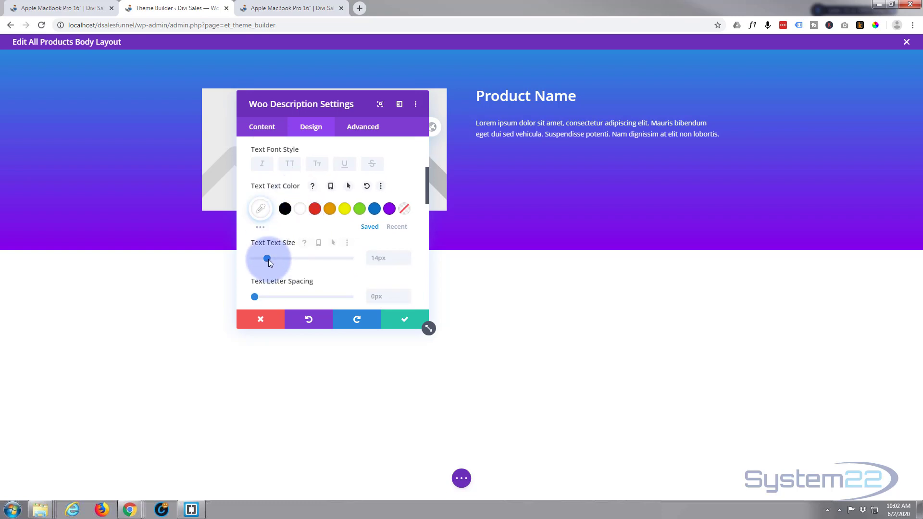
pyautogui.click(406, 255)
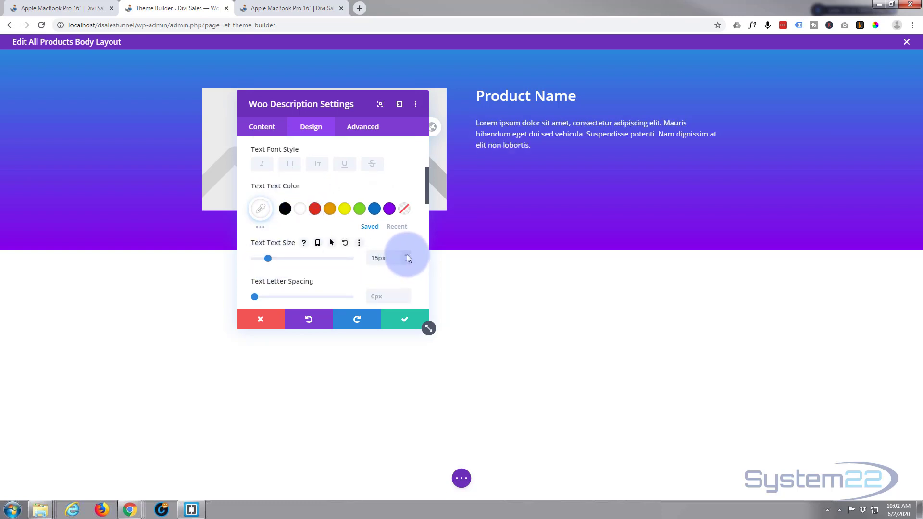
pyautogui.click(407, 255)
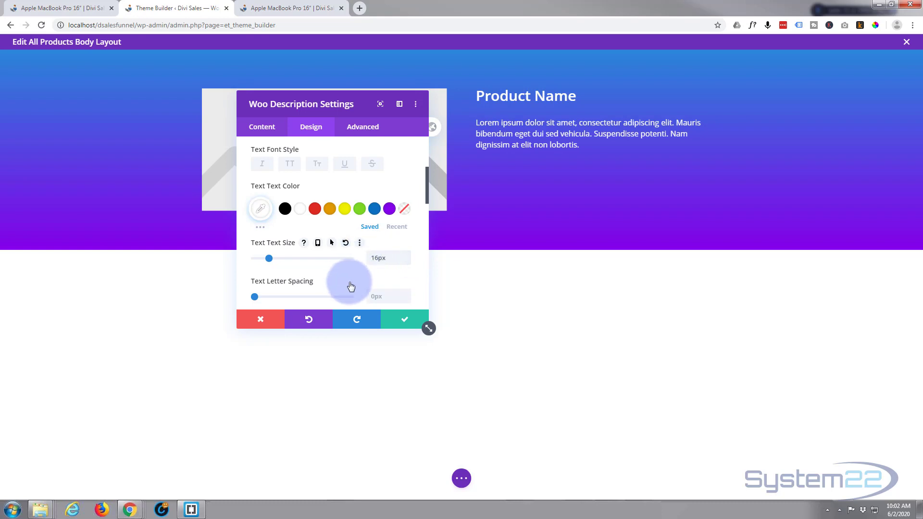
pyautogui.click(405, 320)
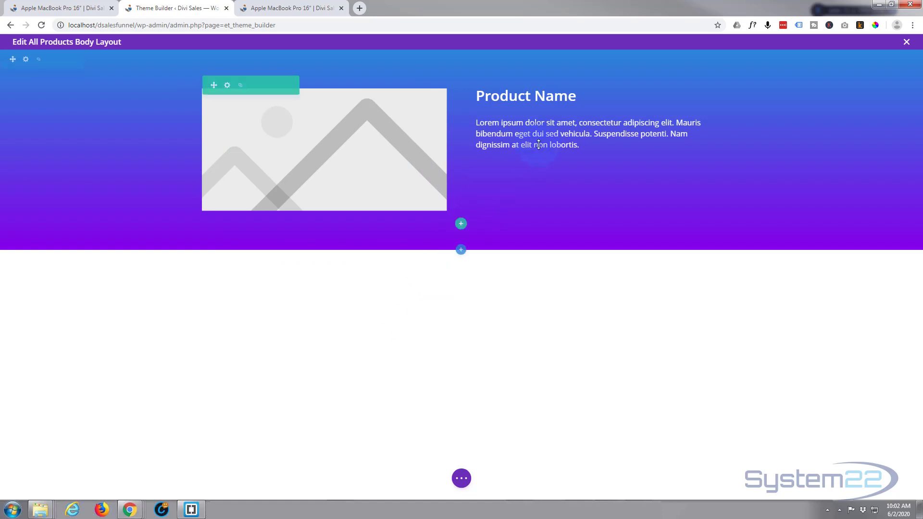
# Insert a Woo Price module below the product description in the second column.
pyautogui.moveTo(568, 145)
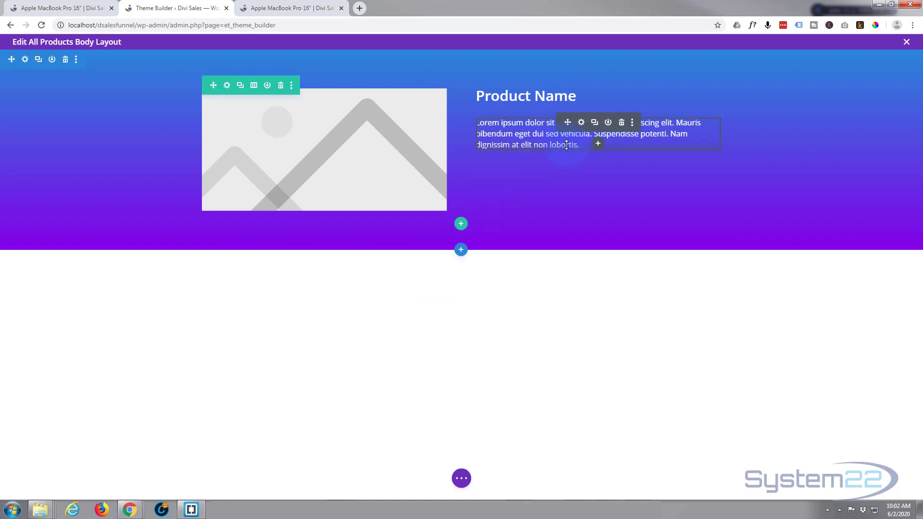
pyautogui.click(598, 144)
pyautogui.scroll(-15, 552, 350)
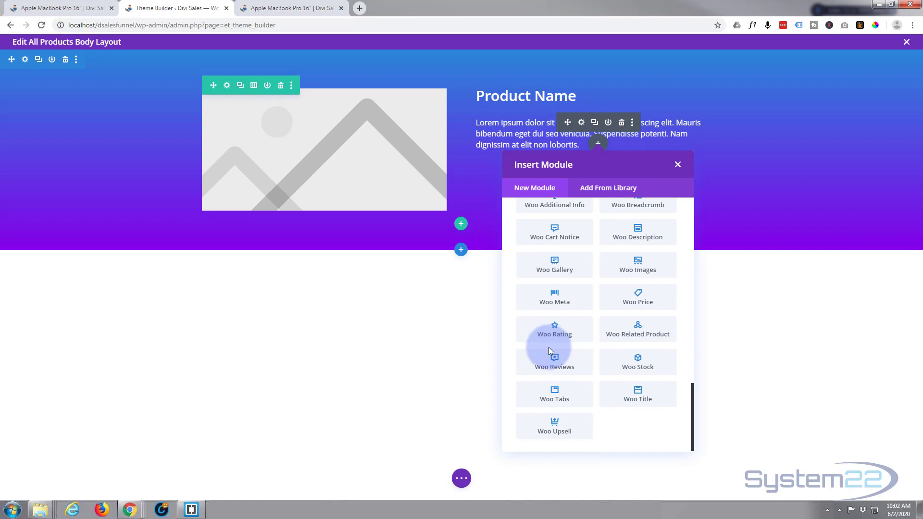
pyautogui.click(642, 298)
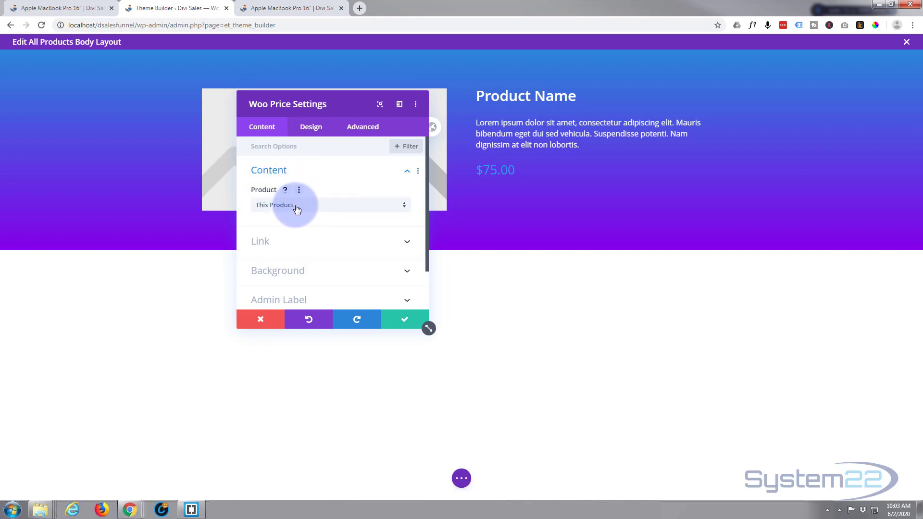
# Set the Woo Price module's price text color to white (#ffffff).
pyautogui.click(316, 128)
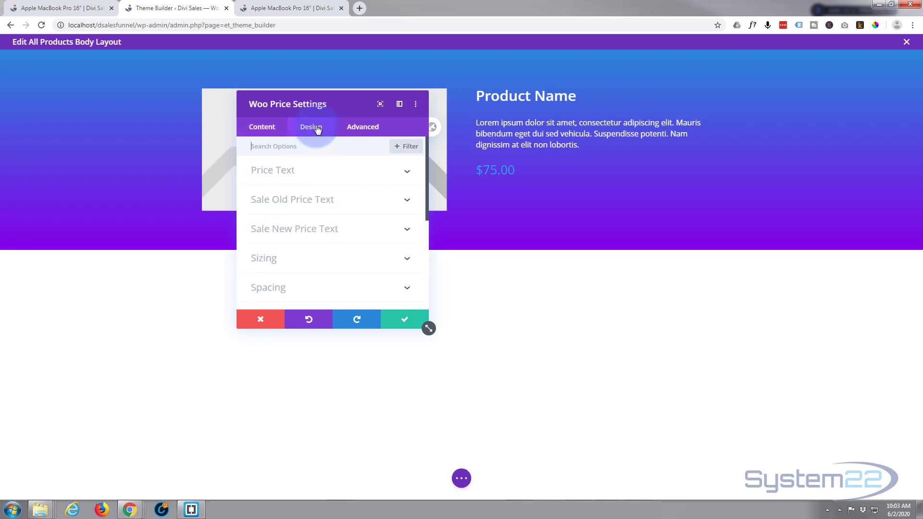
pyautogui.click(330, 172)
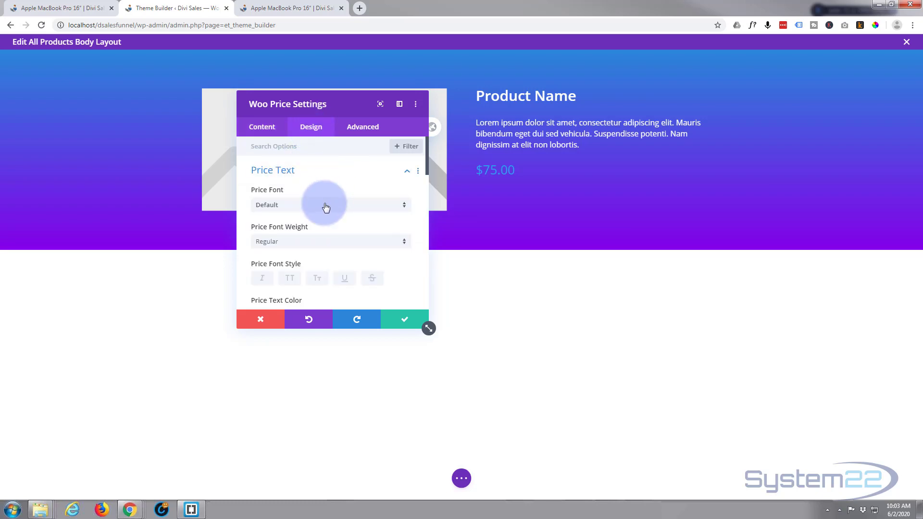
pyautogui.scroll(-3, 336, 178)
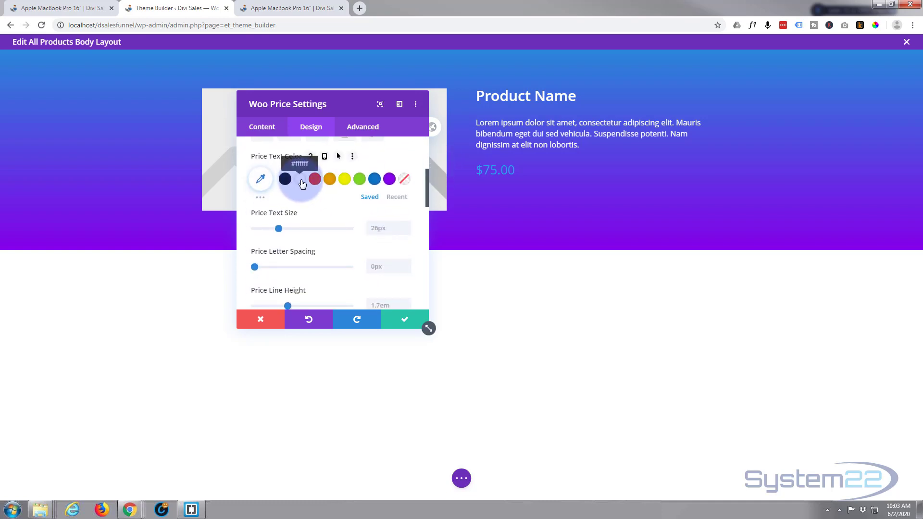
pyautogui.click(300, 180)
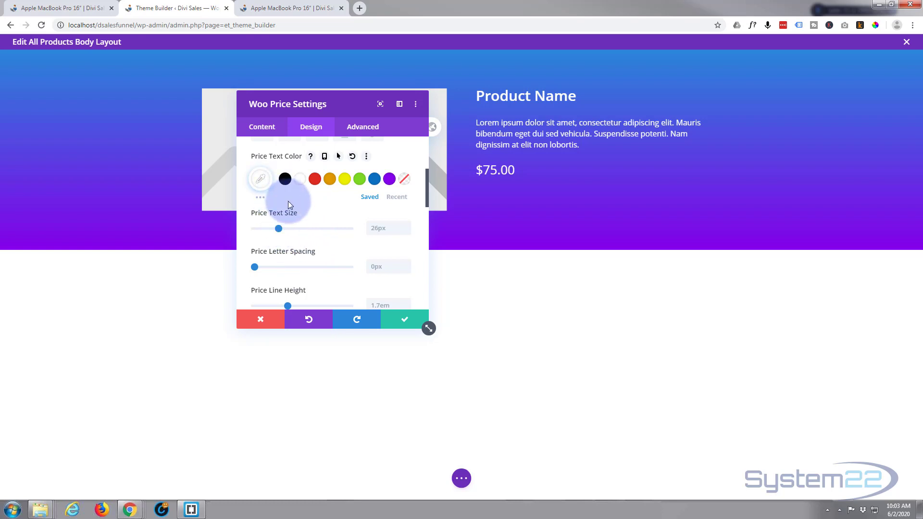
# Make the price text Semi Bold, increase its text size slightly, and save the Woo Price module.
pyautogui.scroll(2, 287, 201)
pyautogui.click(300, 191)
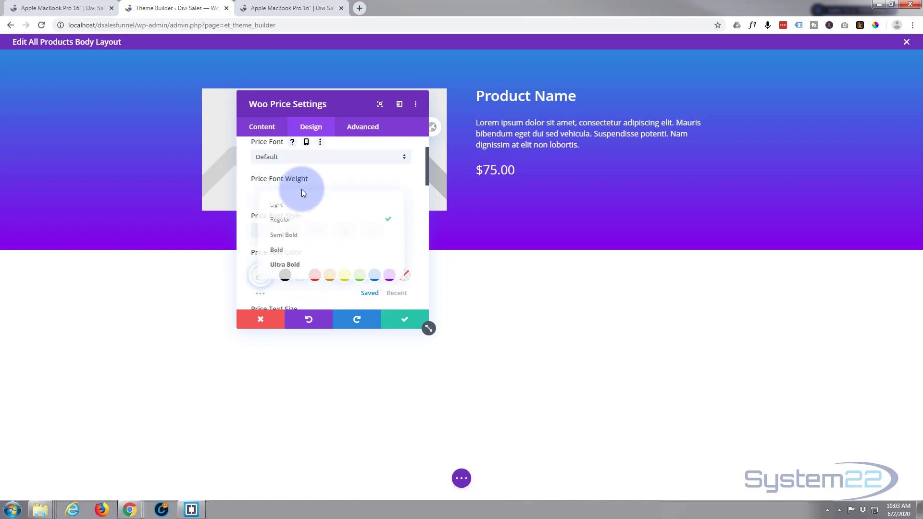
pyautogui.click(283, 234)
pyautogui.scroll(-2, 295, 216)
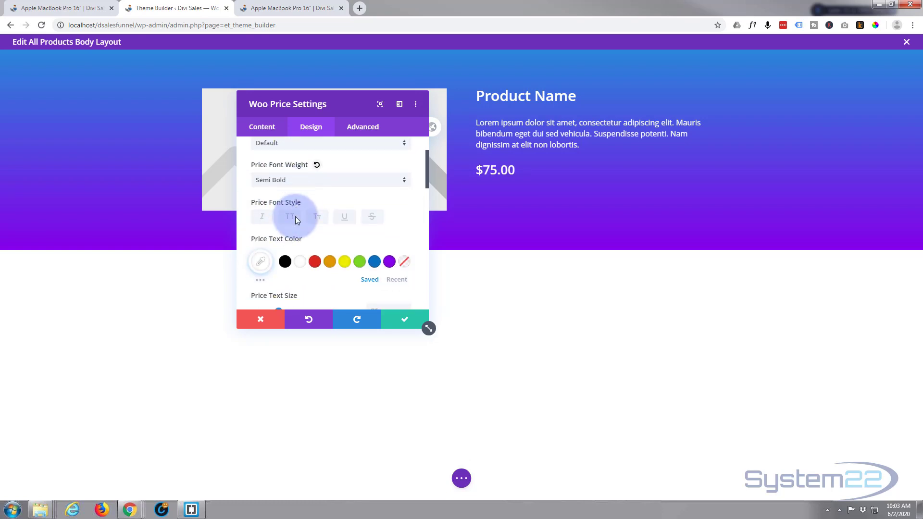
pyautogui.moveTo(278, 227); pyautogui.dragTo(285, 228)
pyautogui.click(408, 321)
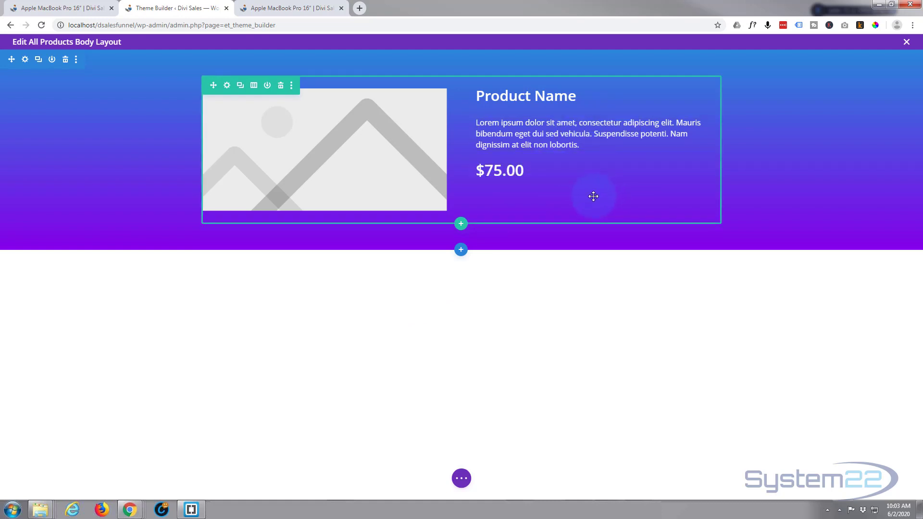
# Insert a Woo Add To Cart module below the price and turn off its Show Stock option.
pyautogui.click(598, 192)
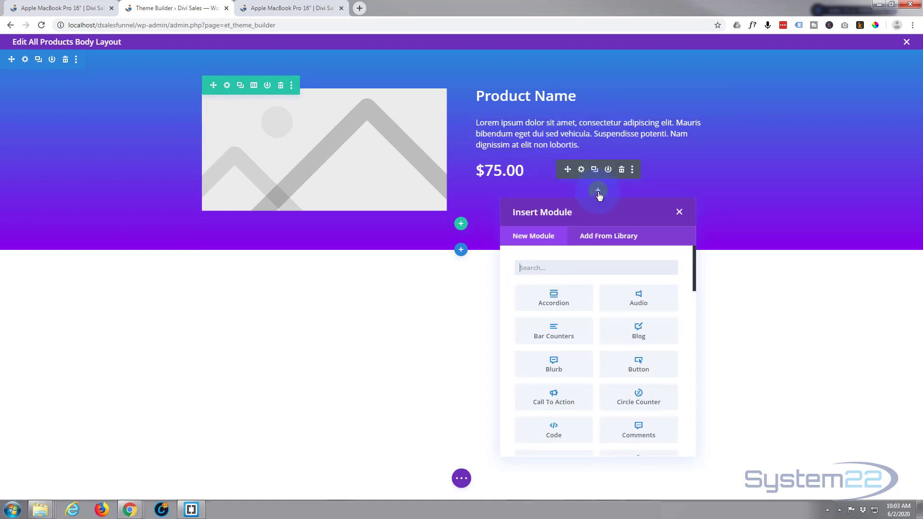
pyautogui.scroll(-1, 557, 244)
pyautogui.scroll(-7, 558, 244)
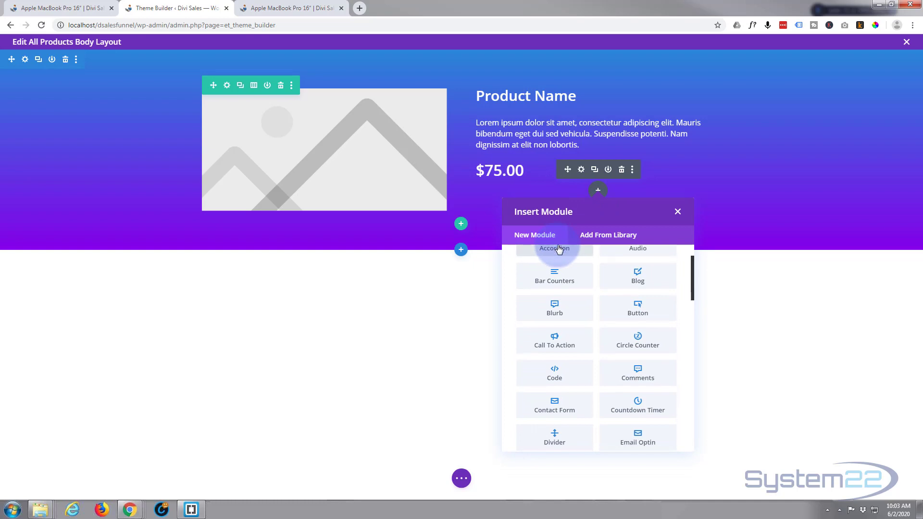
pyautogui.scroll(-6, 557, 281)
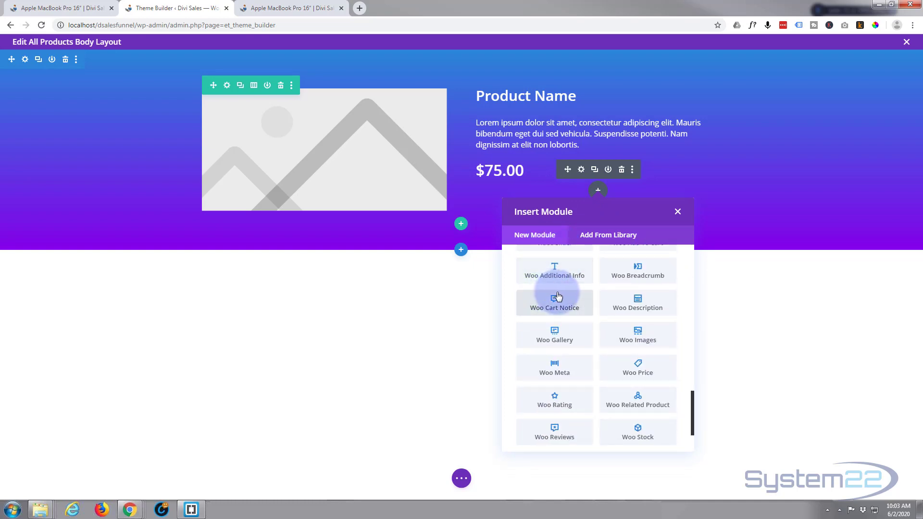
pyautogui.scroll(1, 593, 301)
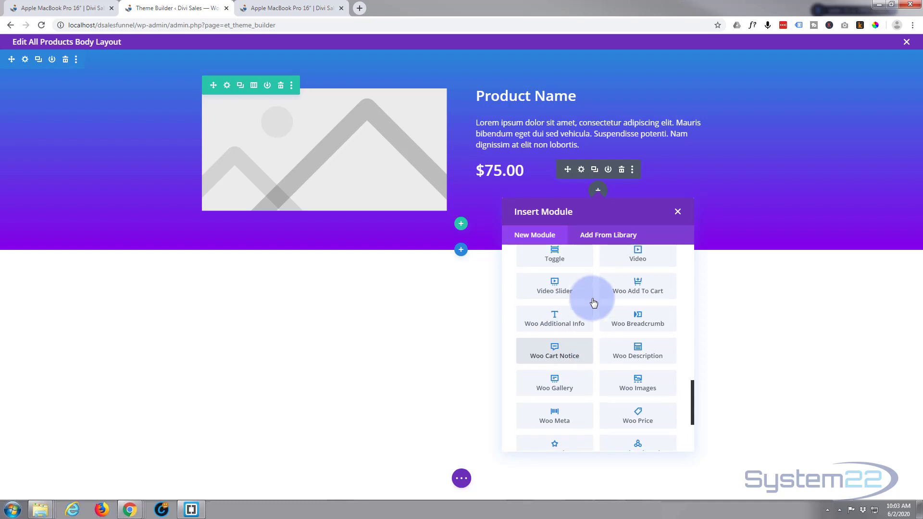
pyautogui.click(641, 289)
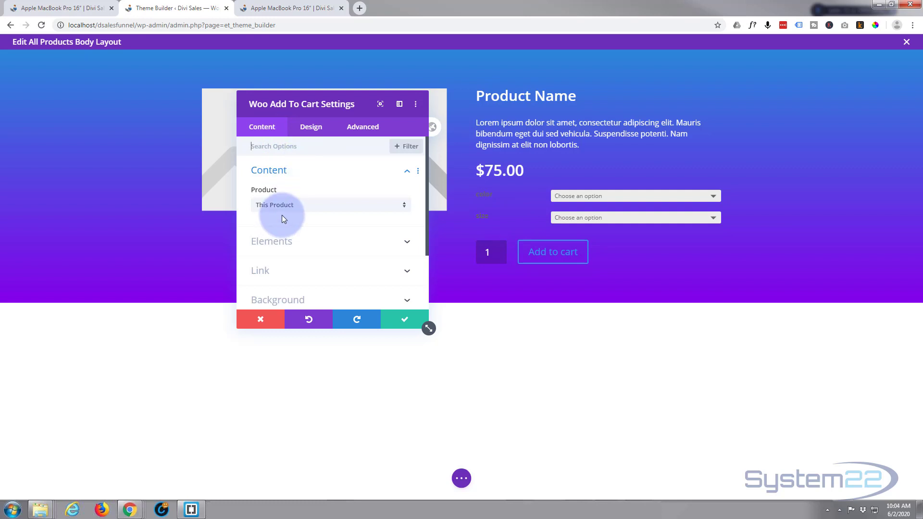
pyautogui.click(309, 240)
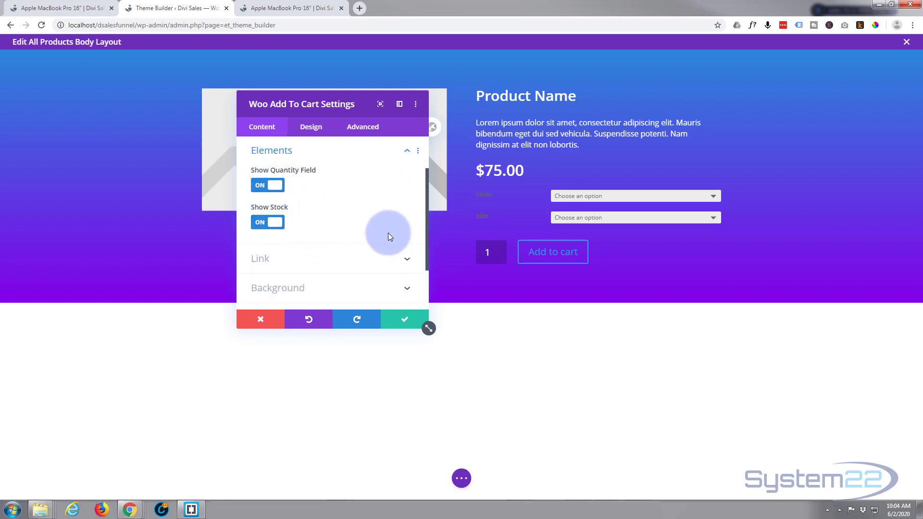
pyautogui.click(261, 221)
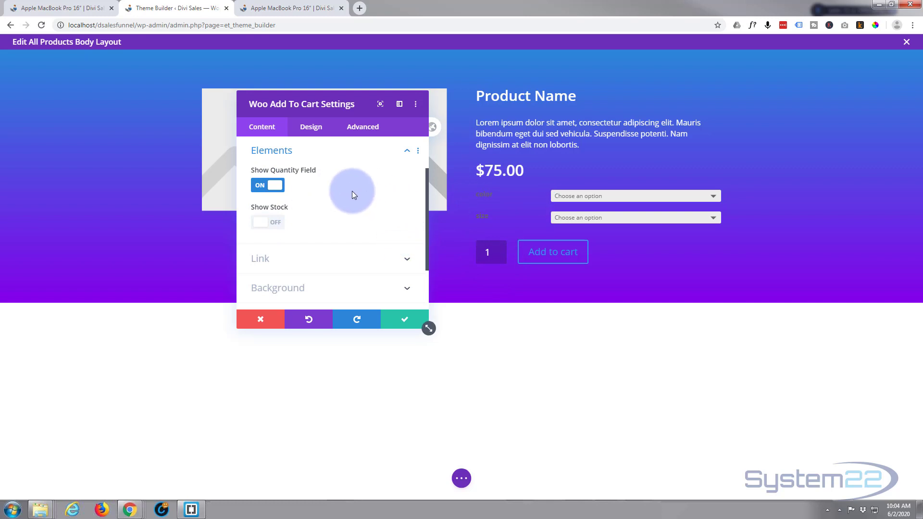
# Set the Woo Add To Cart module's text color to white and its text size to 18px.
pyautogui.click(309, 131)
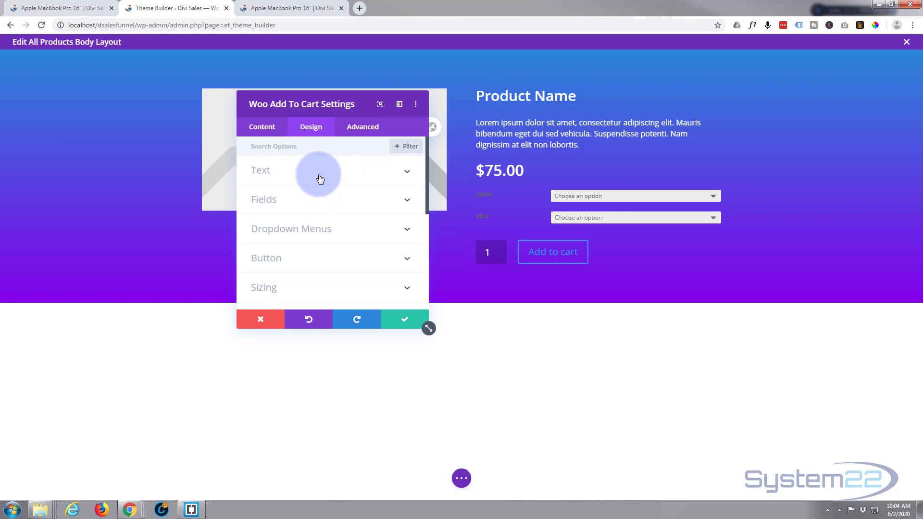
pyautogui.click(320, 177)
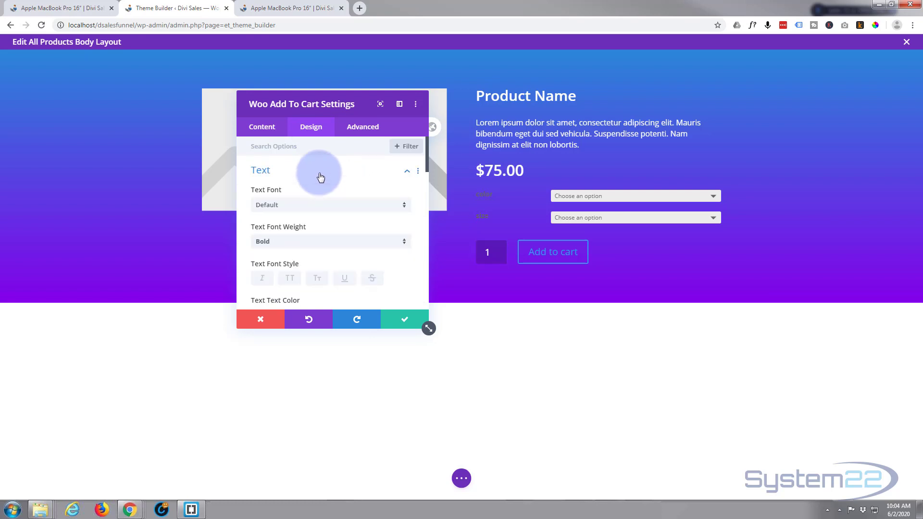
pyautogui.scroll(-2, 321, 178)
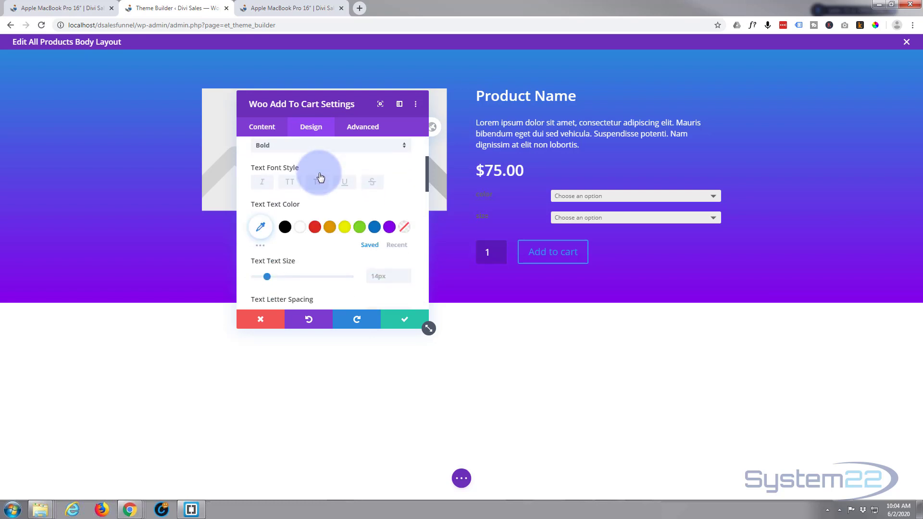
pyautogui.click(300, 229)
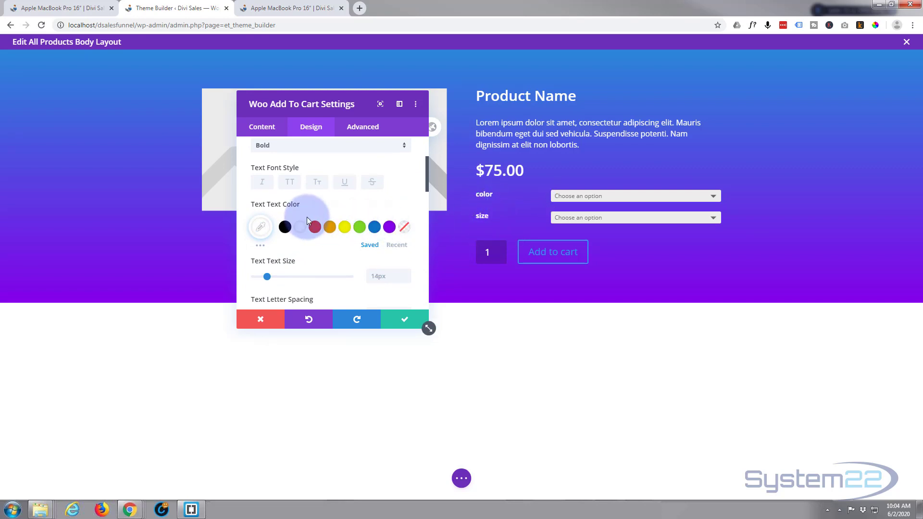
pyautogui.click(269, 275)
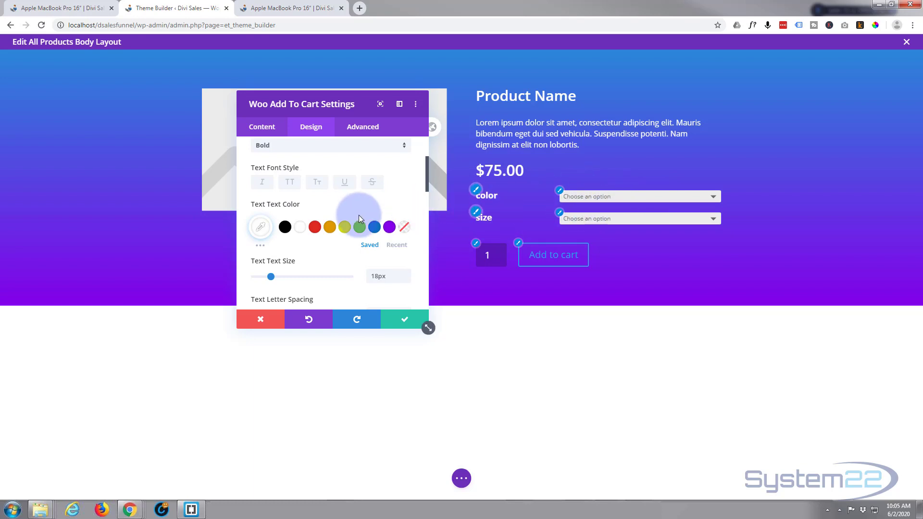
# Enable custom styles for the Add to cart button and set its background to purple (#8300e9).
pyautogui.scroll(-5, 346, 195)
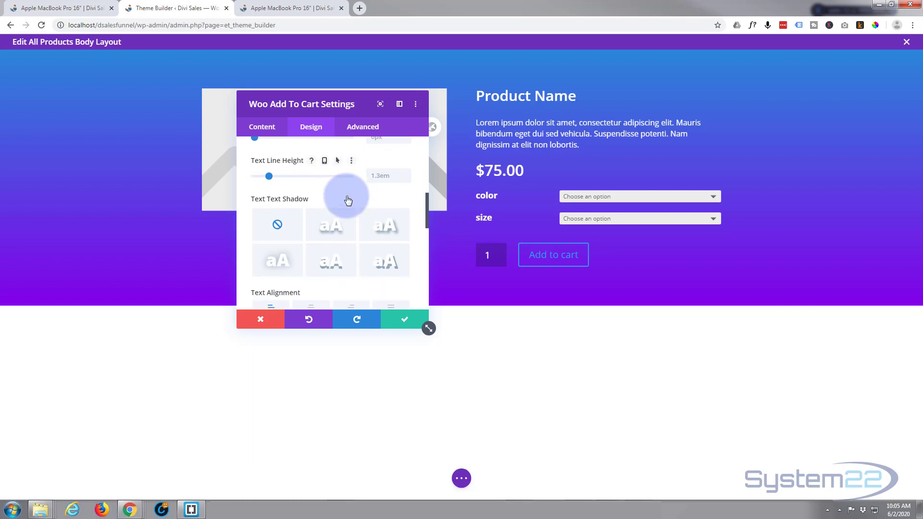
pyautogui.scroll(-2, 345, 197)
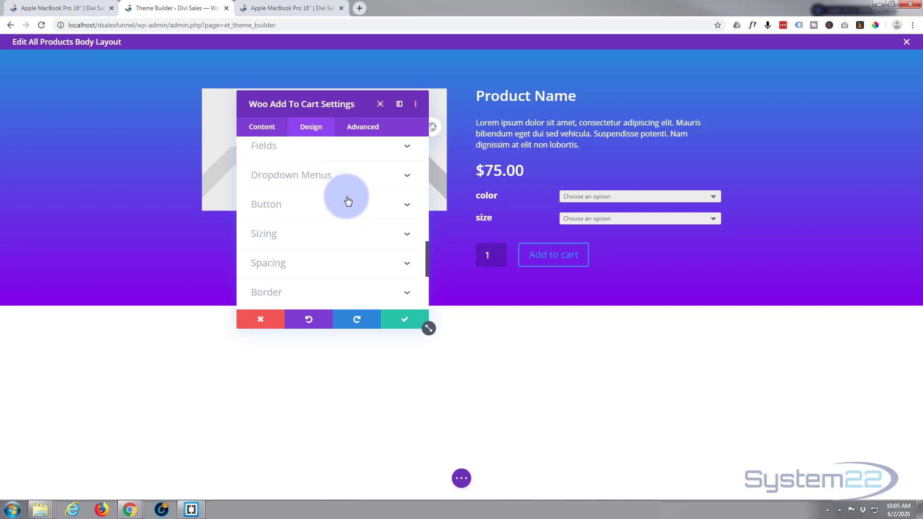
pyautogui.click(330, 186)
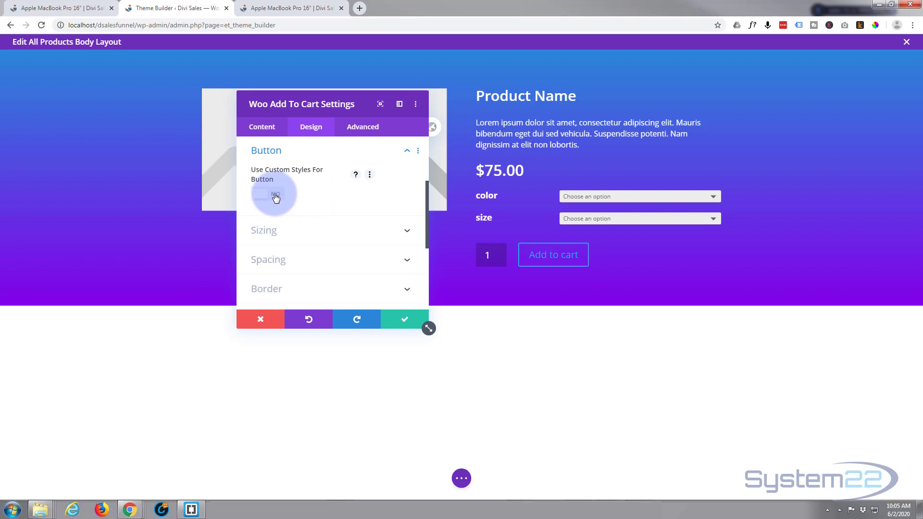
pyautogui.click(276, 196)
pyautogui.scroll(-2, 327, 204)
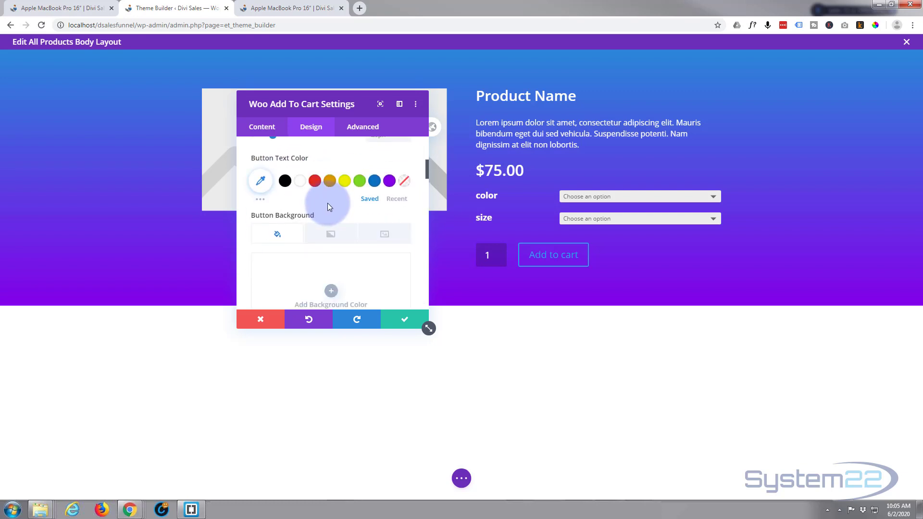
pyautogui.scroll(-2, 319, 202)
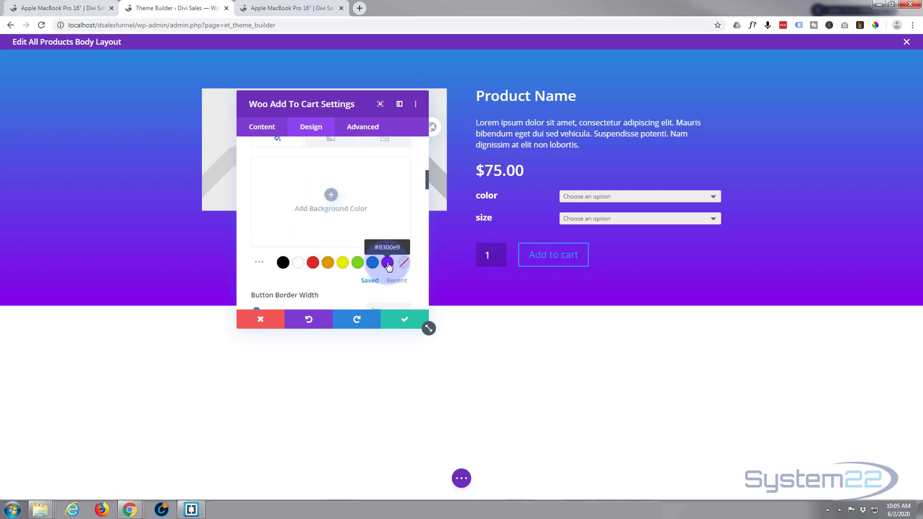
pyautogui.click(387, 262)
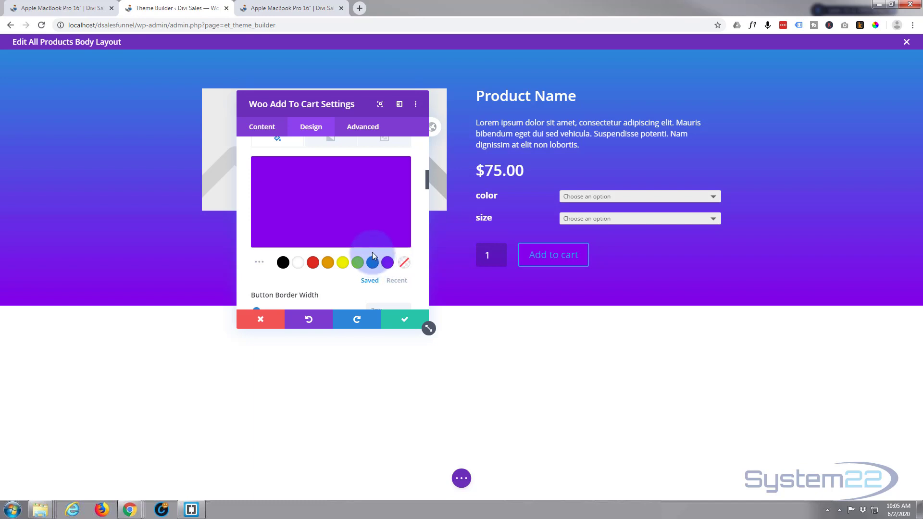
# Set the Add to cart button's text color to white.
pyautogui.scroll(-2, 357, 248)
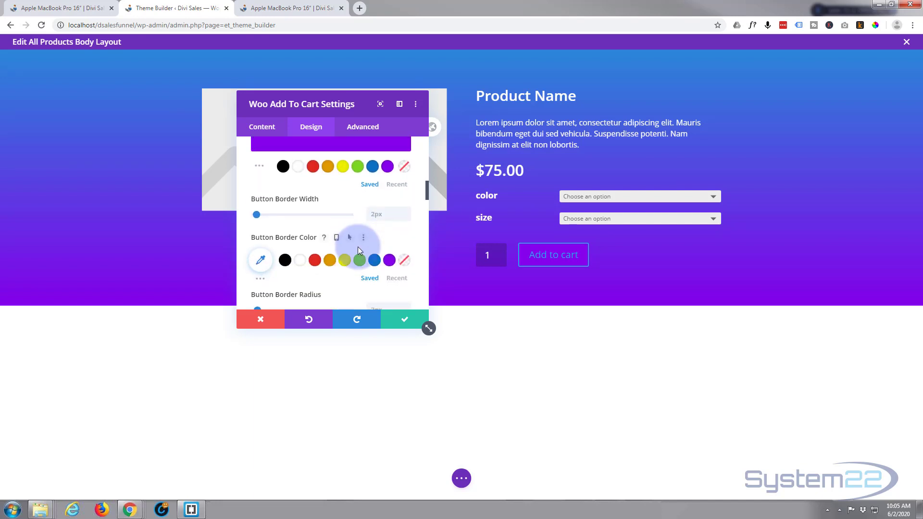
pyautogui.scroll(3, 357, 247)
pyautogui.scroll(2, 356, 247)
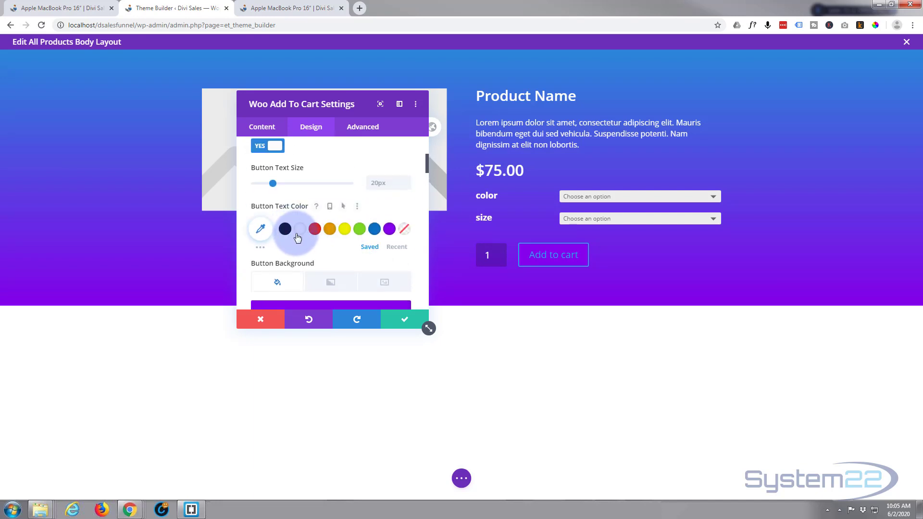
pyautogui.click(302, 232)
# Set the Add to cart button's border width to 0px.
pyautogui.scroll(-2, 310, 238)
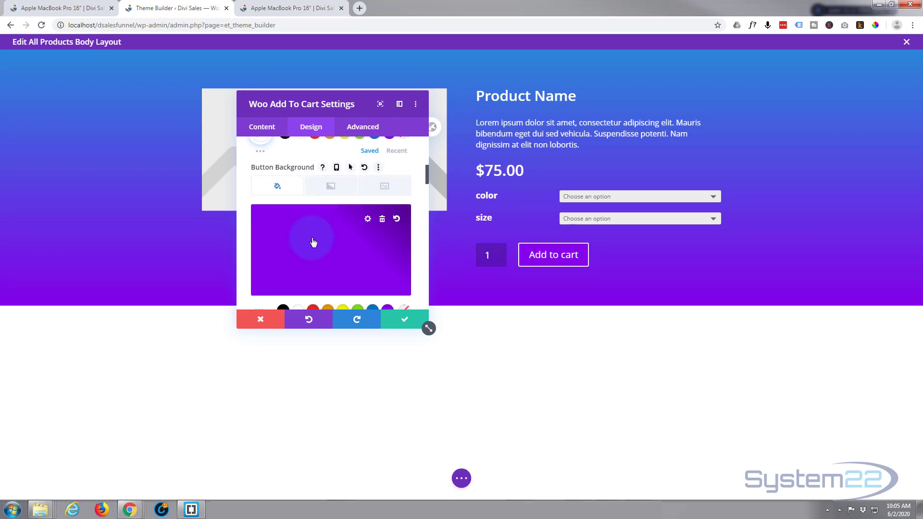
pyautogui.scroll(-1, 313, 242)
pyautogui.scroll(-1, 313, 242)
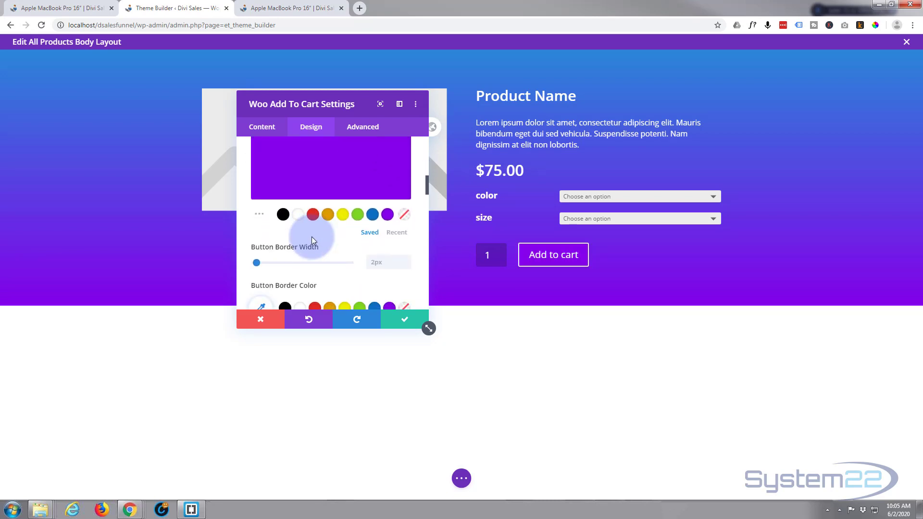
pyautogui.scroll(-1, 313, 241)
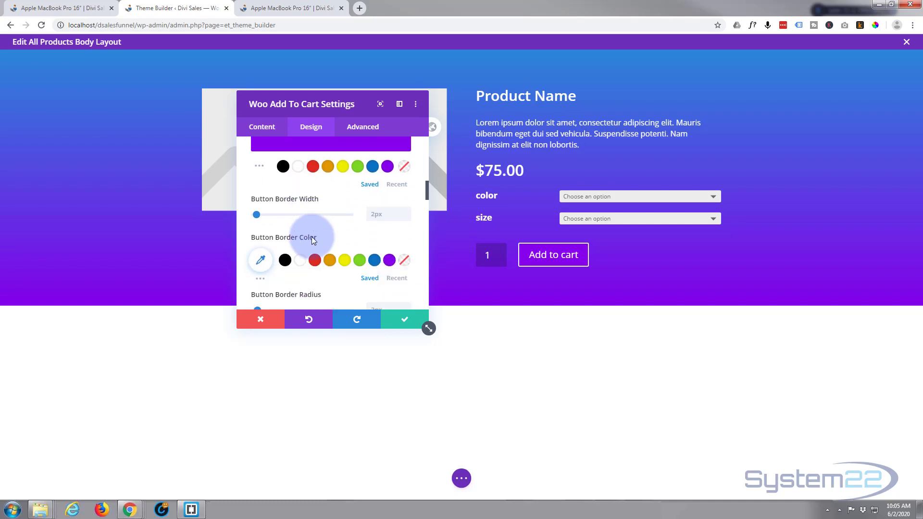
pyautogui.click(406, 216)
pyautogui.click(406, 216)
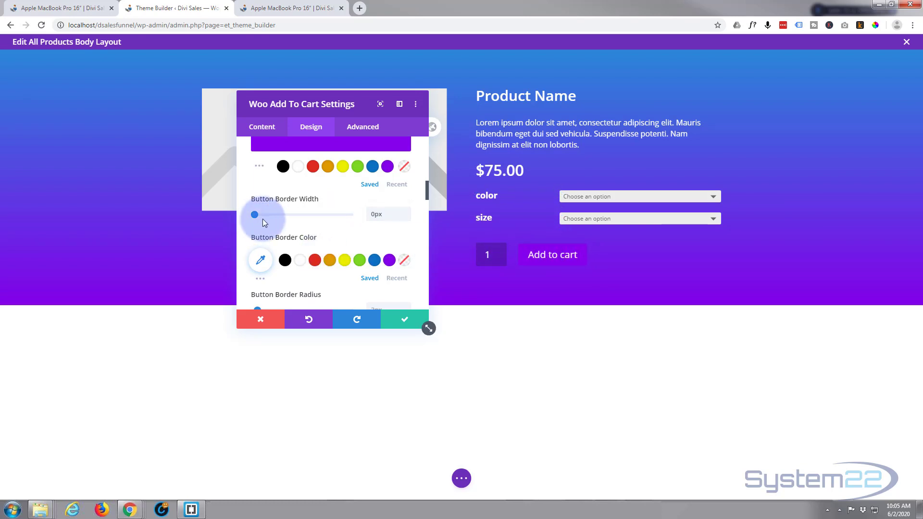
pyautogui.scroll(3, 264, 218)
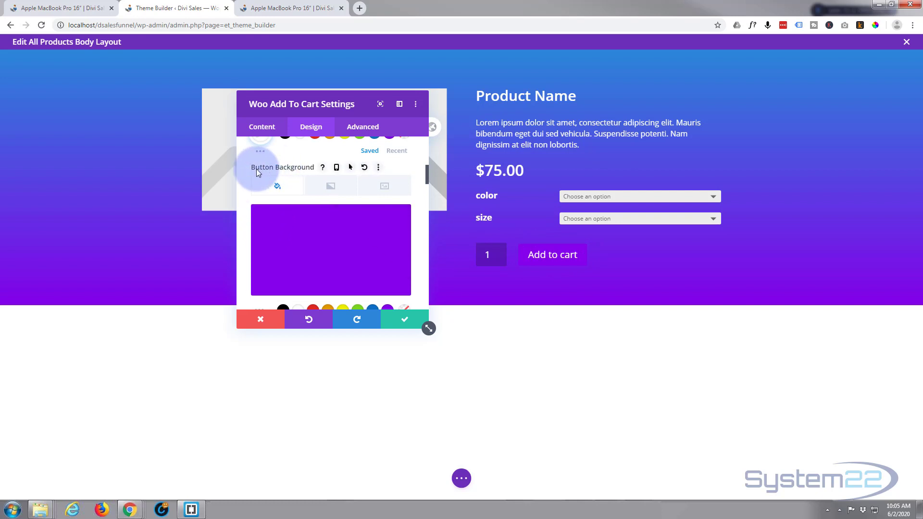
# Set the Add to cart button's hover background to blue (#0c71c3) and save the module settings.
pyautogui.click(351, 168)
pyautogui.click(377, 189)
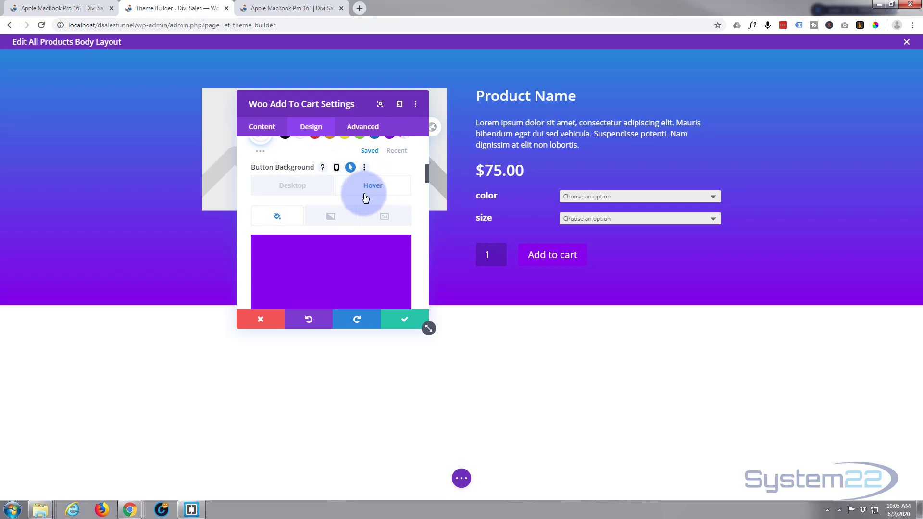
pyautogui.scroll(-3, 378, 192)
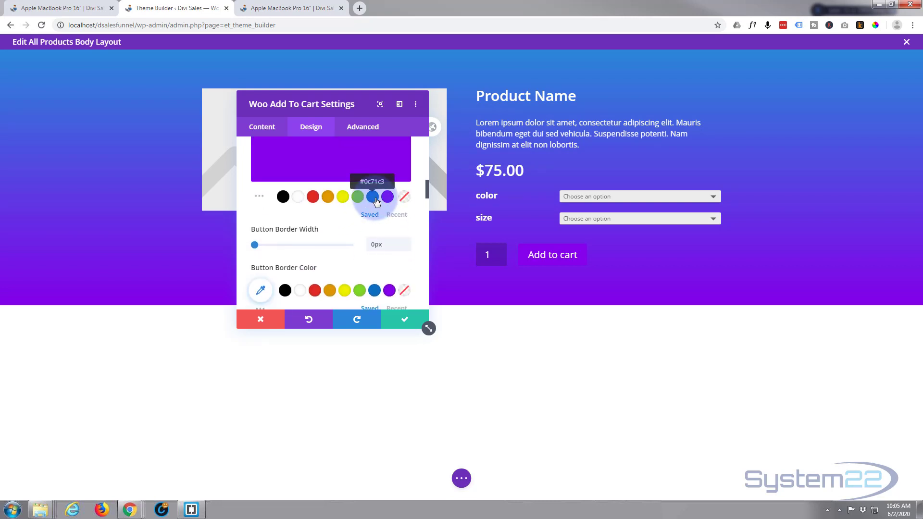
pyautogui.click(373, 197)
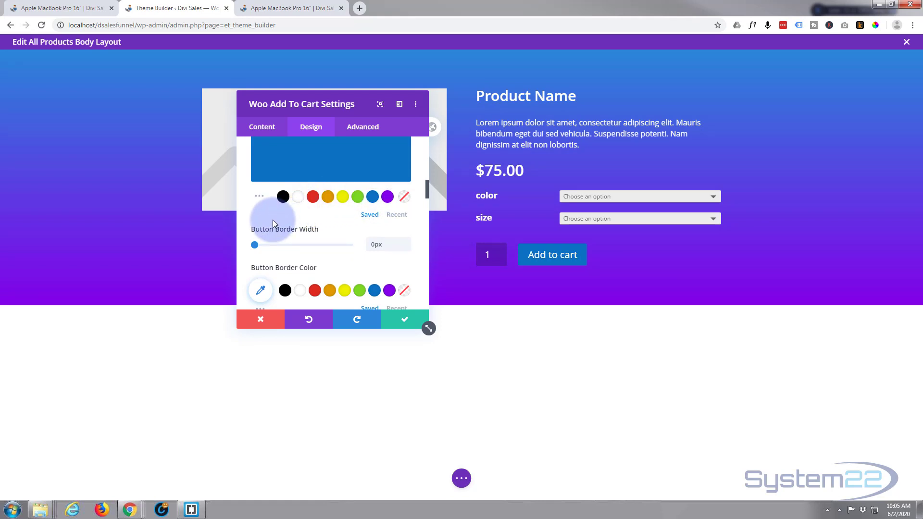
pyautogui.click(405, 321)
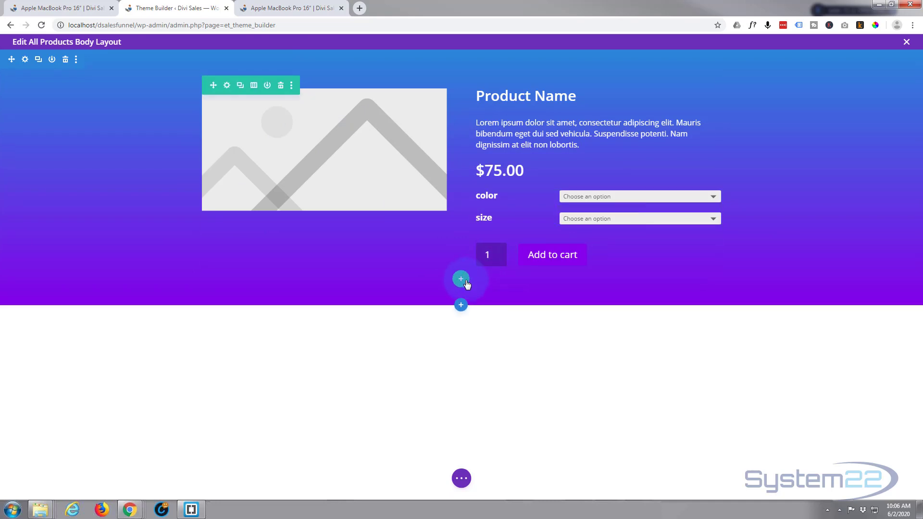
# Add a single-column row below the product row and insert a Woo Cart Notice module in it.
pyautogui.click(461, 280)
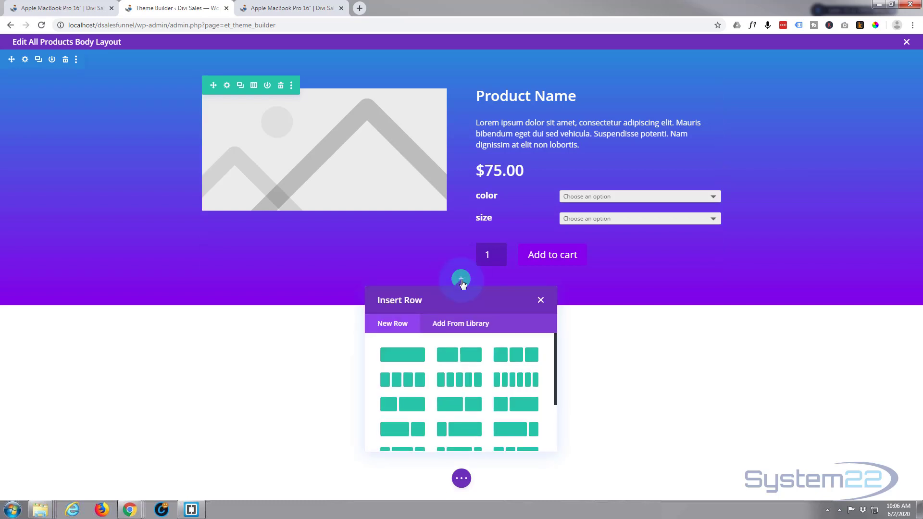
pyautogui.click(395, 357)
pyautogui.scroll(-10, 438, 217)
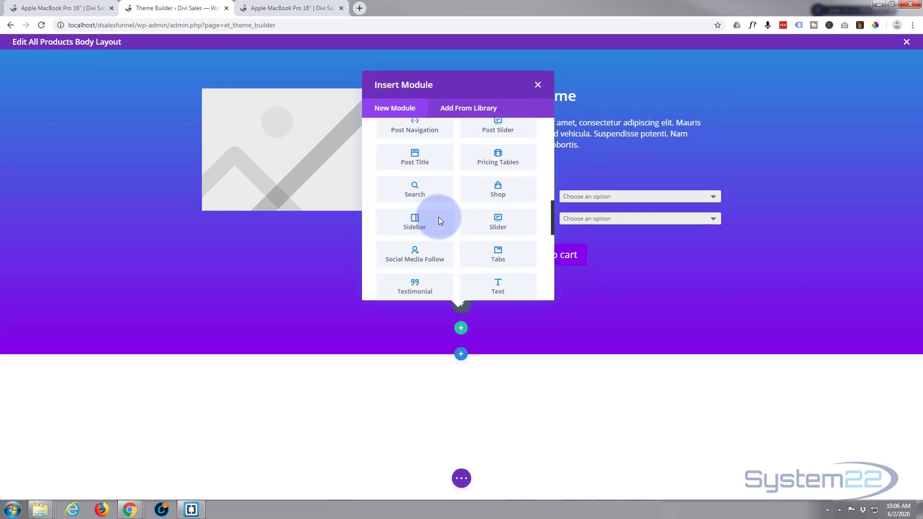
pyautogui.scroll(-5, 439, 220)
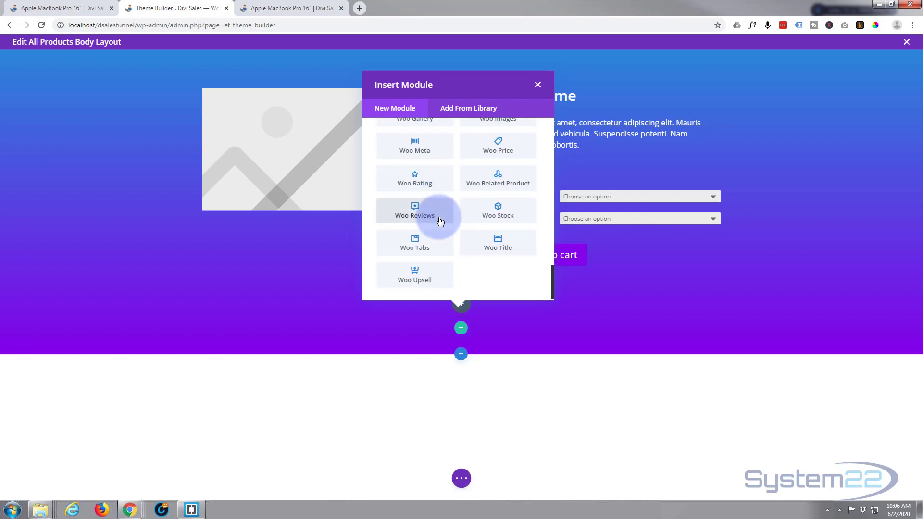
pyautogui.scroll(4, 439, 220)
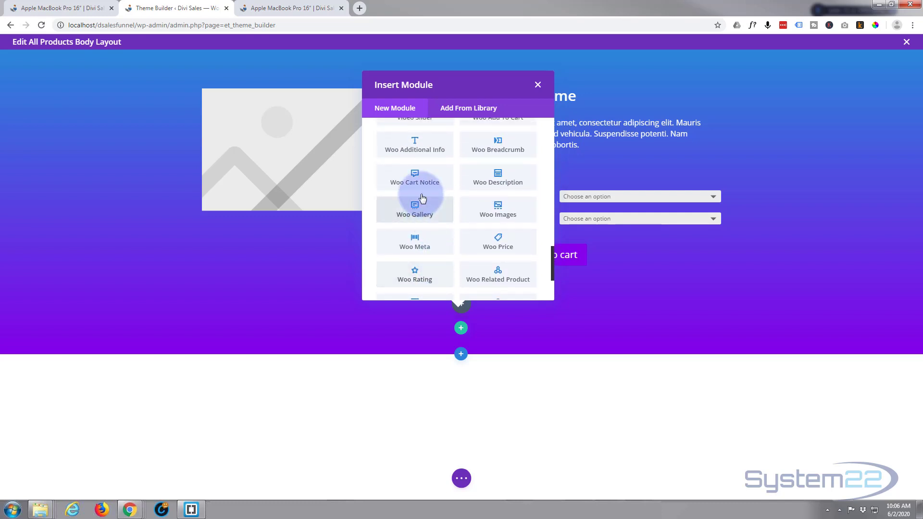
pyautogui.click(420, 178)
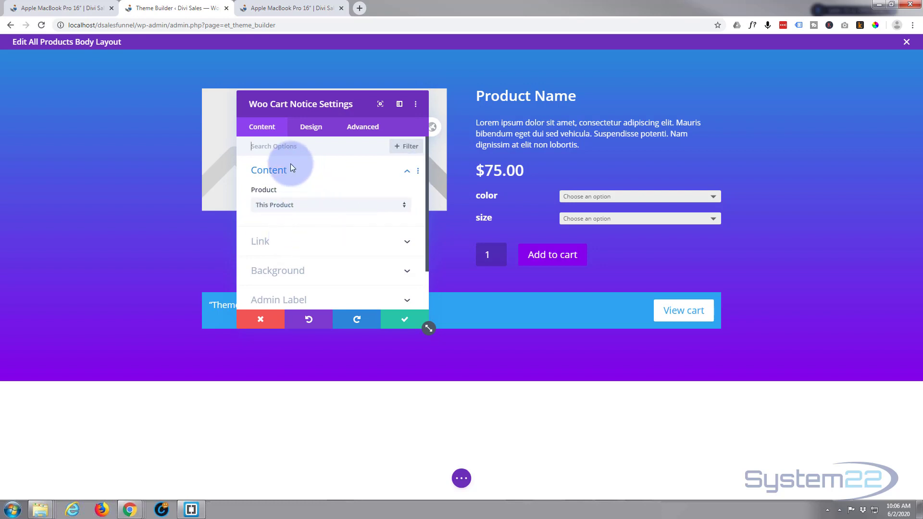
# Enable custom styles for the Woo Cart Notice button and set its text color to white (#ffffff).
pyautogui.click(312, 129)
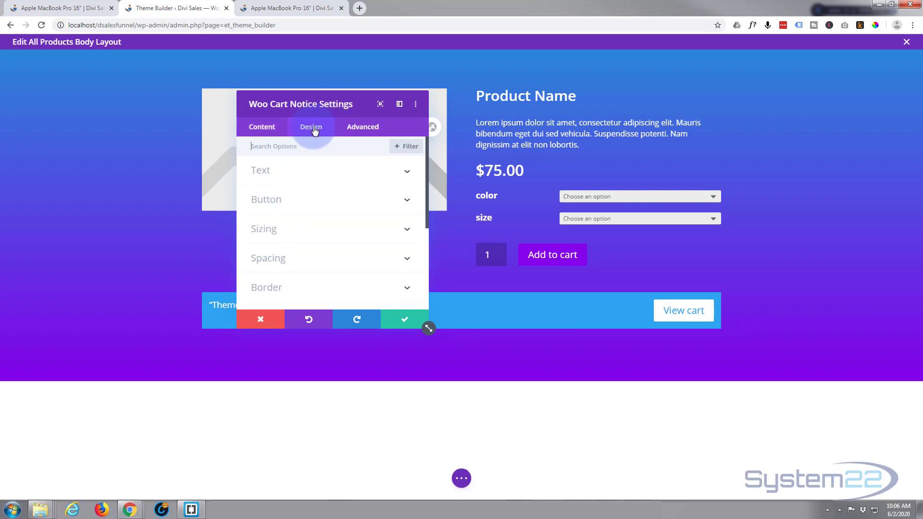
pyautogui.click(348, 207)
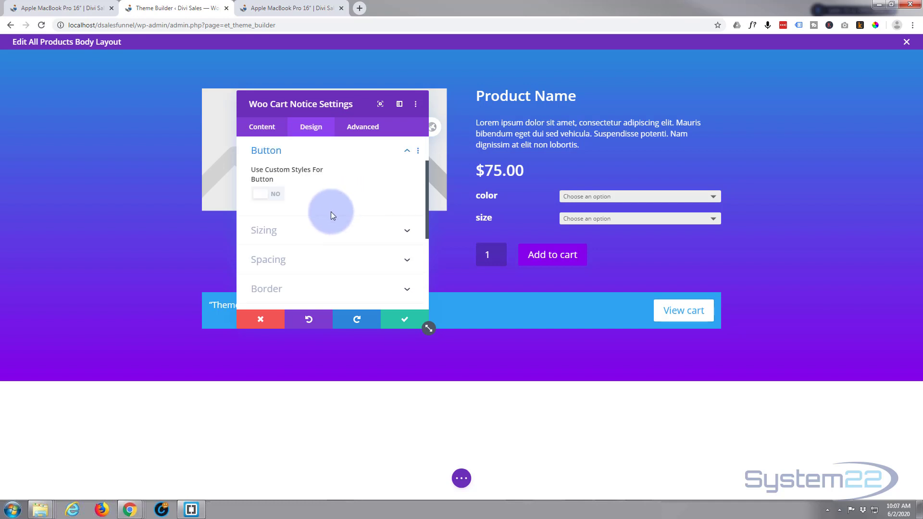
pyautogui.click(281, 202)
pyautogui.scroll(-1, 310, 215)
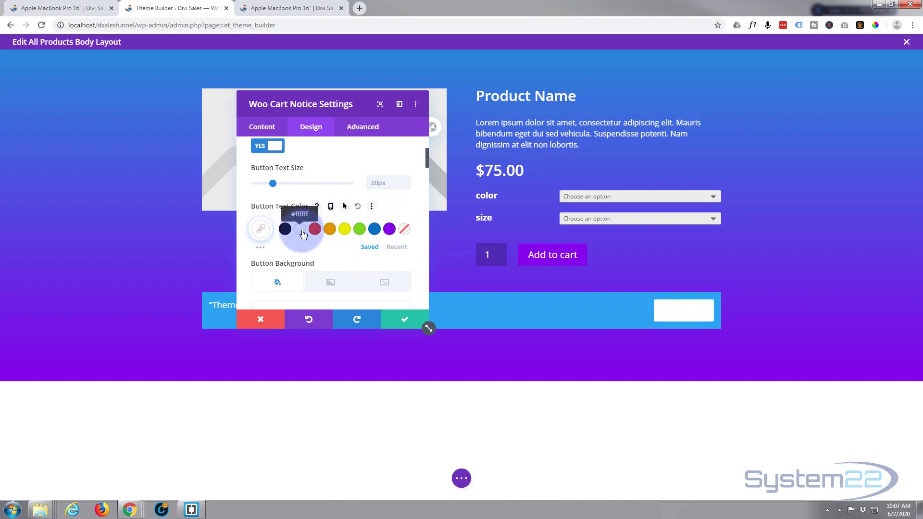
pyautogui.click(301, 229)
# Set the View cart button's background color to purple.
pyautogui.scroll(-2, 307, 236)
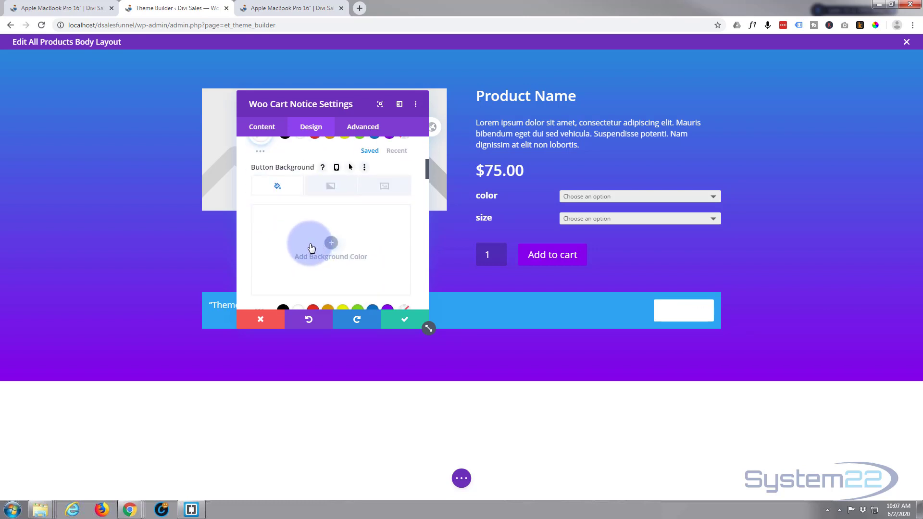
pyautogui.click(387, 309)
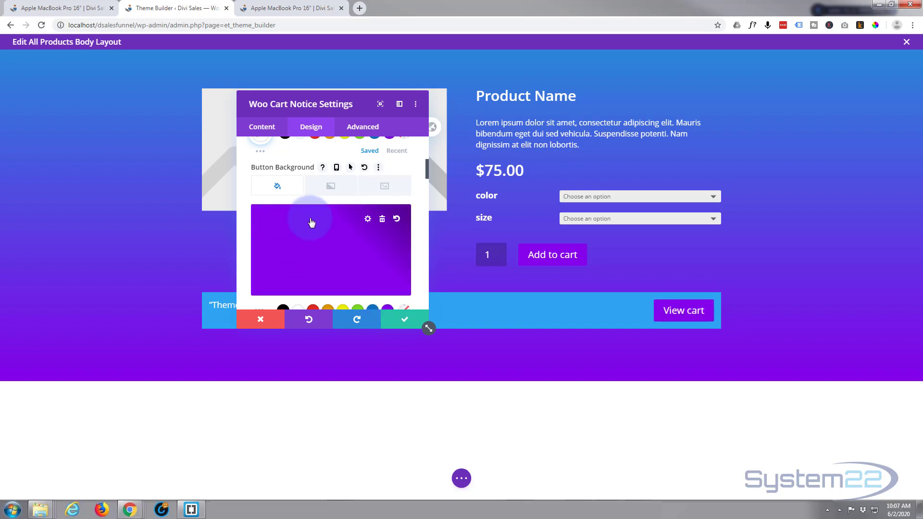
pyautogui.scroll(-3, 309, 221)
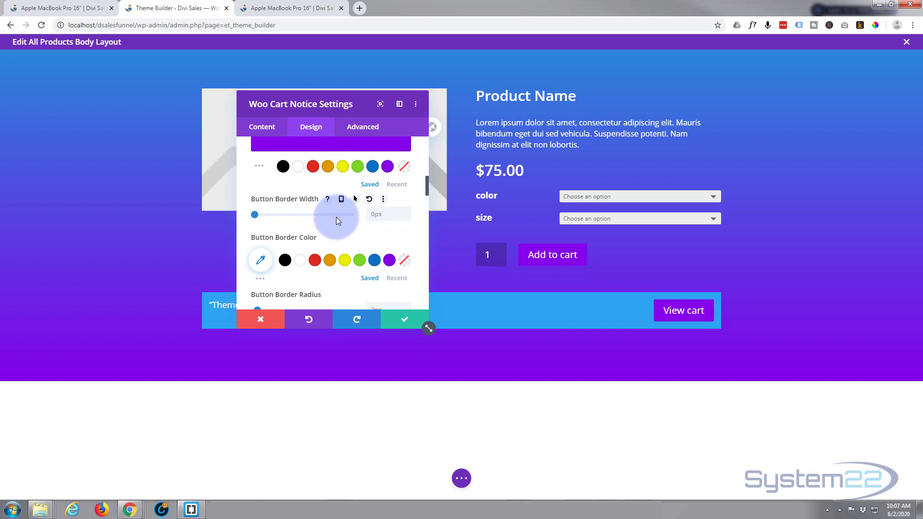
pyautogui.scroll(7, 336, 217)
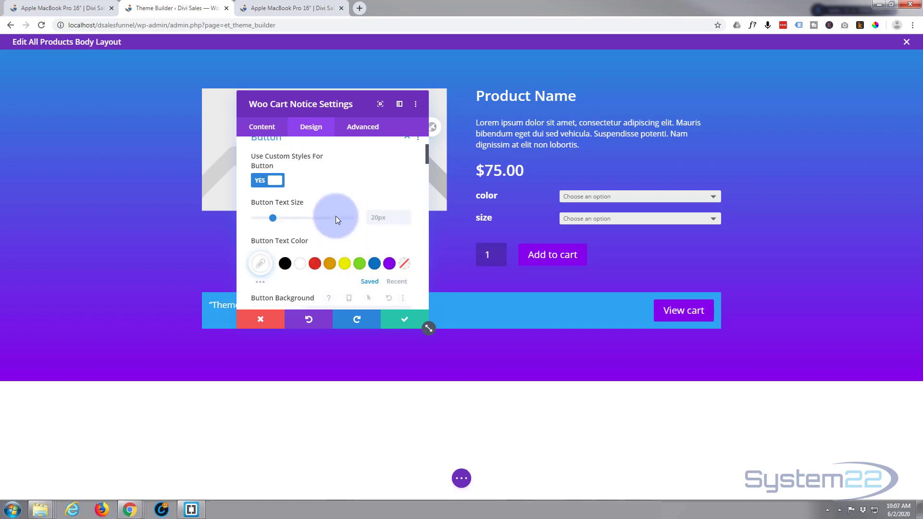
pyautogui.click(334, 206)
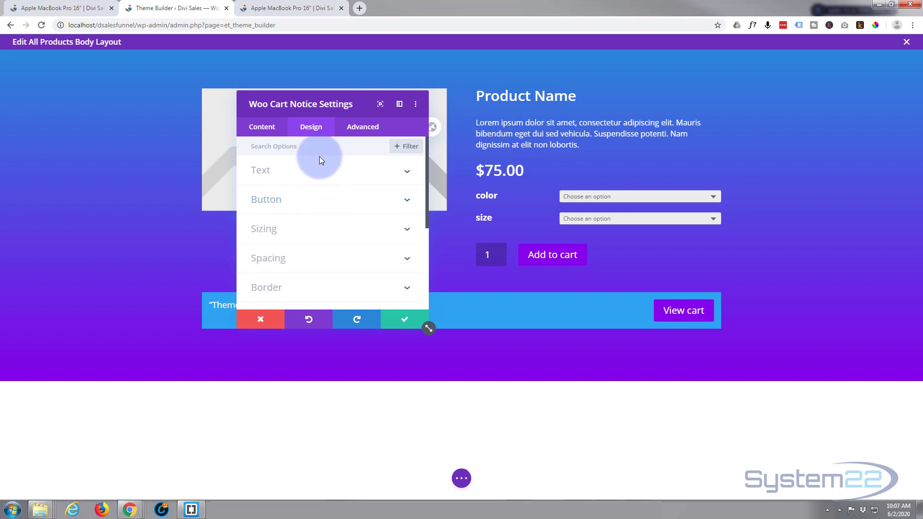
# Set the Woo Cart Notice module's background color to blue and save its settings.
pyautogui.moveTo(340, 103); pyautogui.dragTo(114, 86)
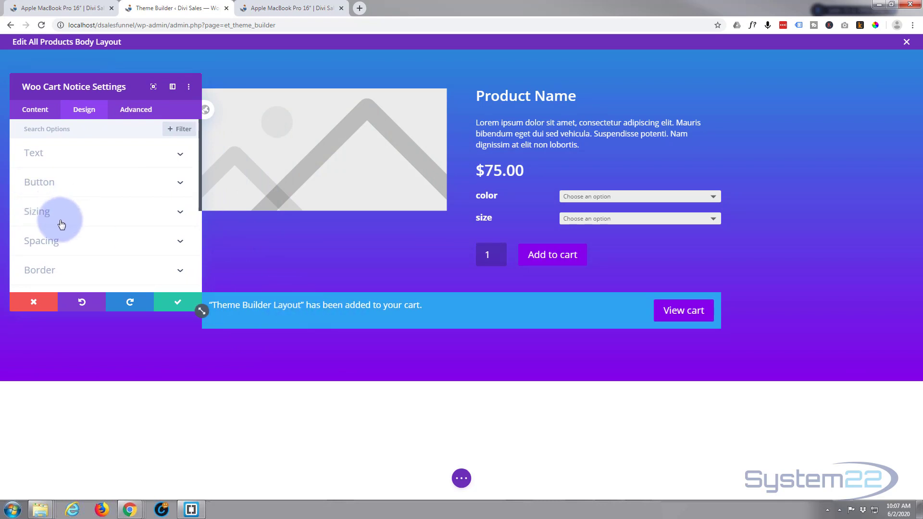
pyautogui.click(36, 109)
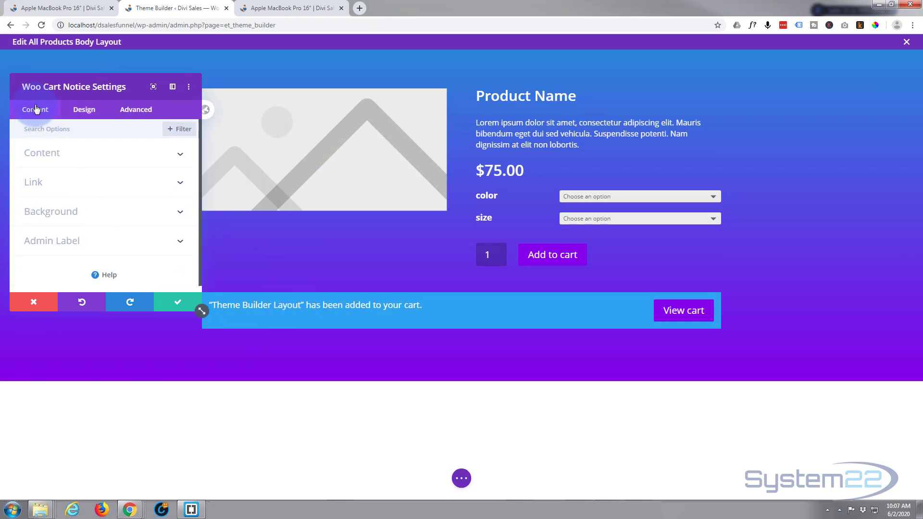
pyautogui.click(72, 210)
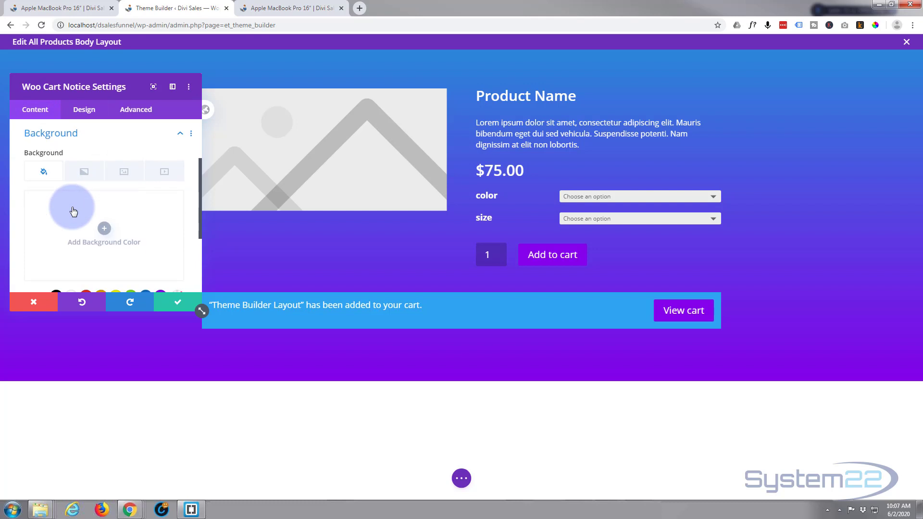
pyautogui.click(99, 243)
pyautogui.click(146, 249)
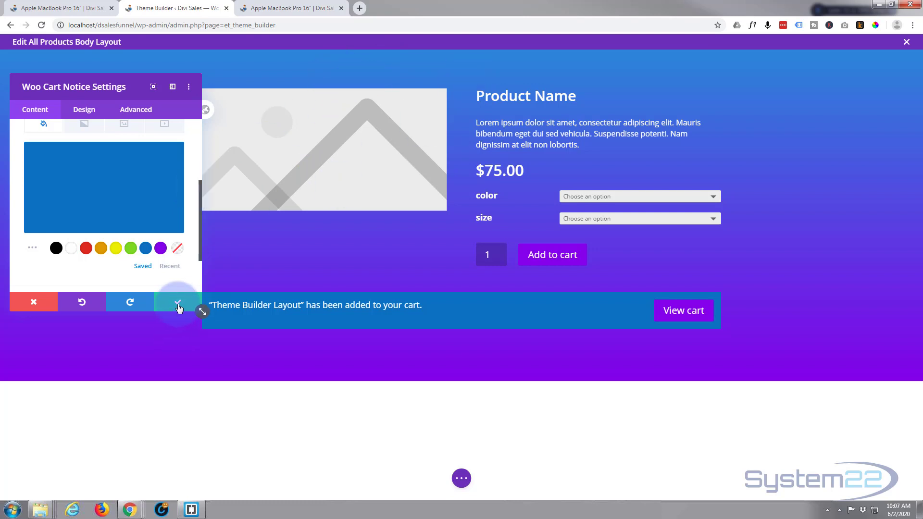
pyautogui.click(180, 304)
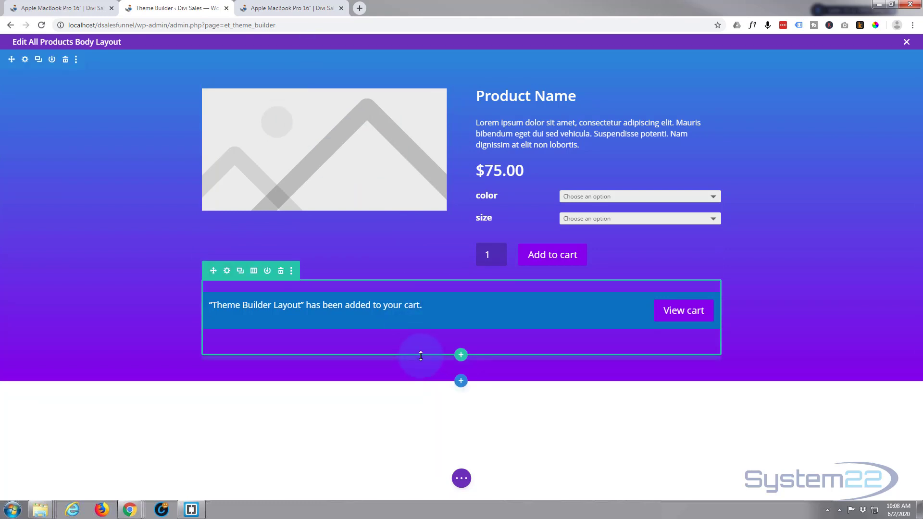
# Insert the saved "timer" section from the library below the product section.
pyautogui.click(461, 383)
pyautogui.click(478, 316)
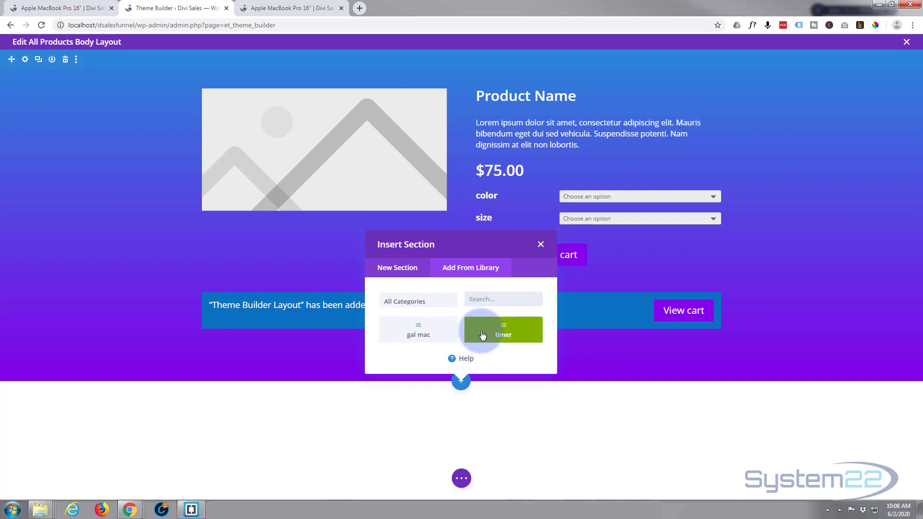
pyautogui.click(490, 330)
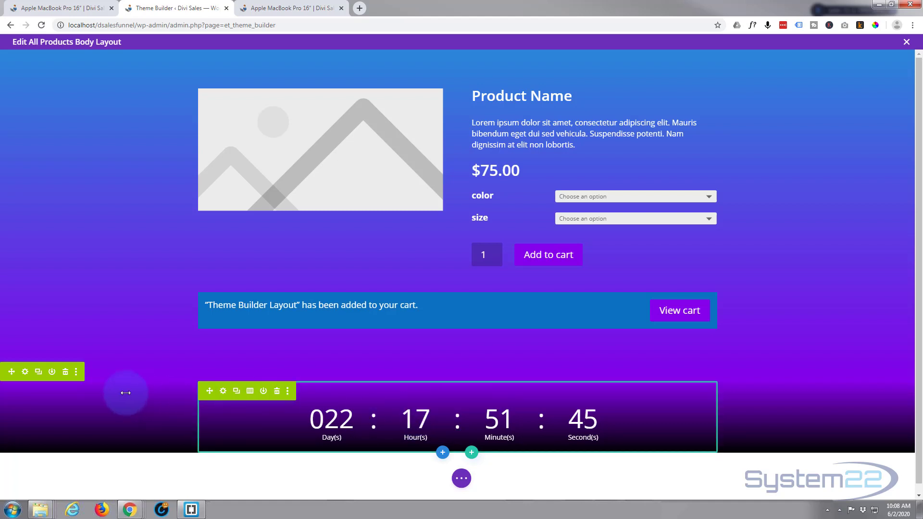
# Move the timer section to the top of the layout and the cart notice row above the product row.
pyautogui.moveTo(12, 372); pyautogui.dragTo(34, 59)
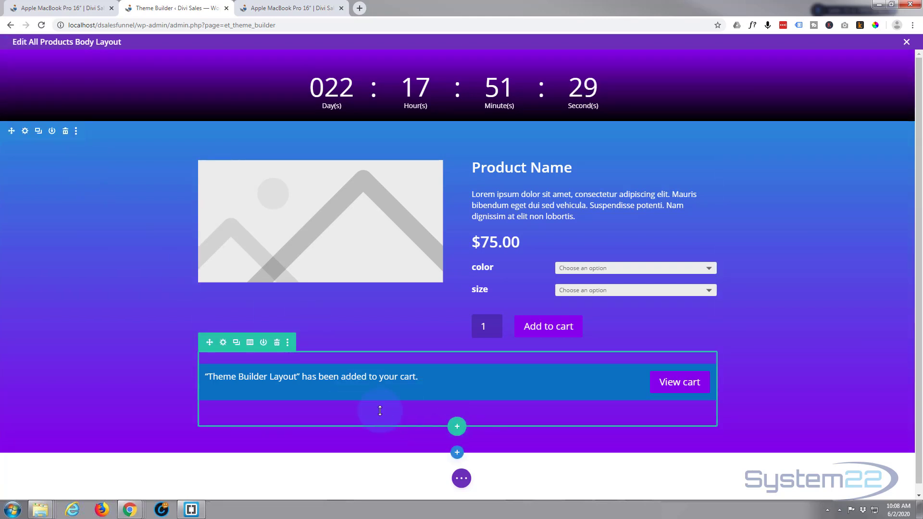
pyautogui.moveTo(210, 344); pyautogui.dragTo(72, 247)
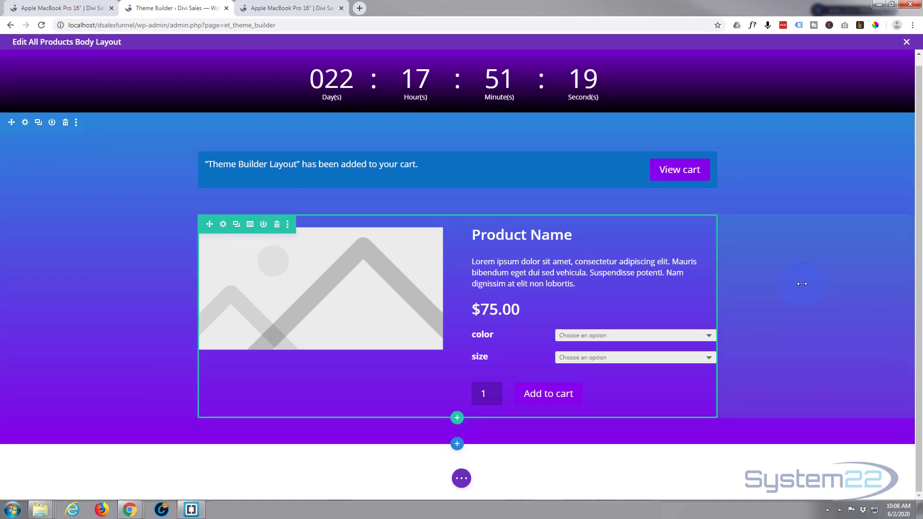
pyautogui.scroll(1, 802, 284)
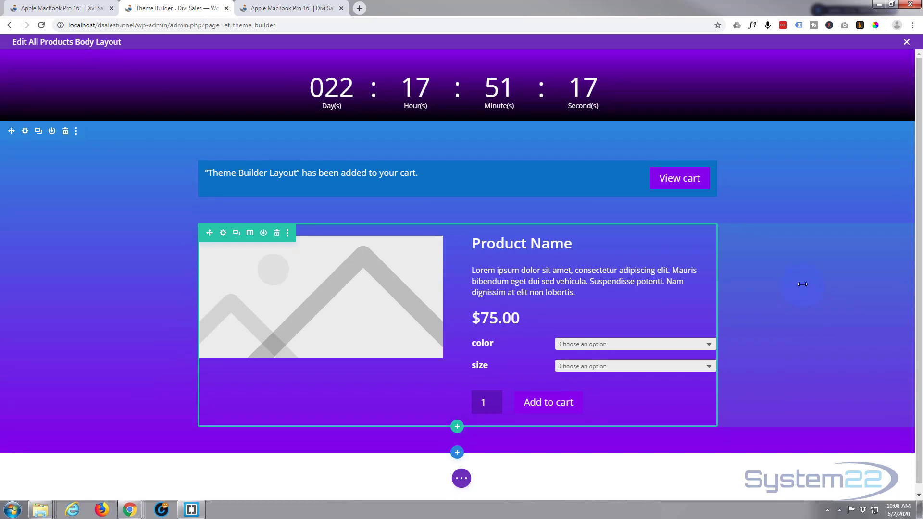
# Look at the live Apple MacBook Pro 16" product page and return to the body layout editor.
pyautogui.moveTo(614, 502)
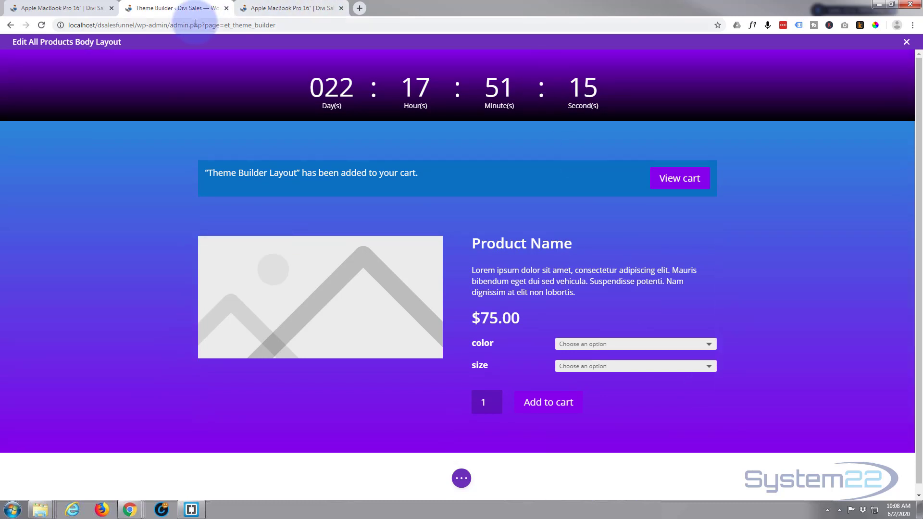
pyautogui.click(305, 6)
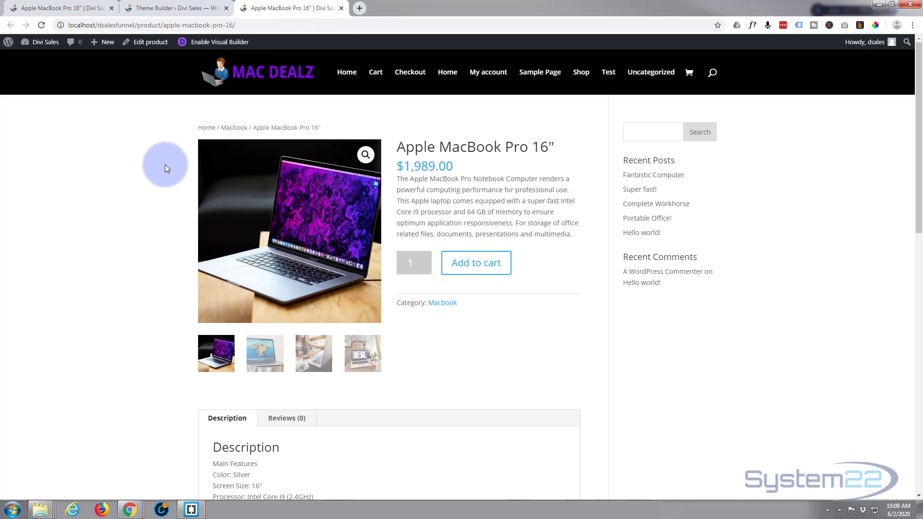
pyautogui.click(168, 9)
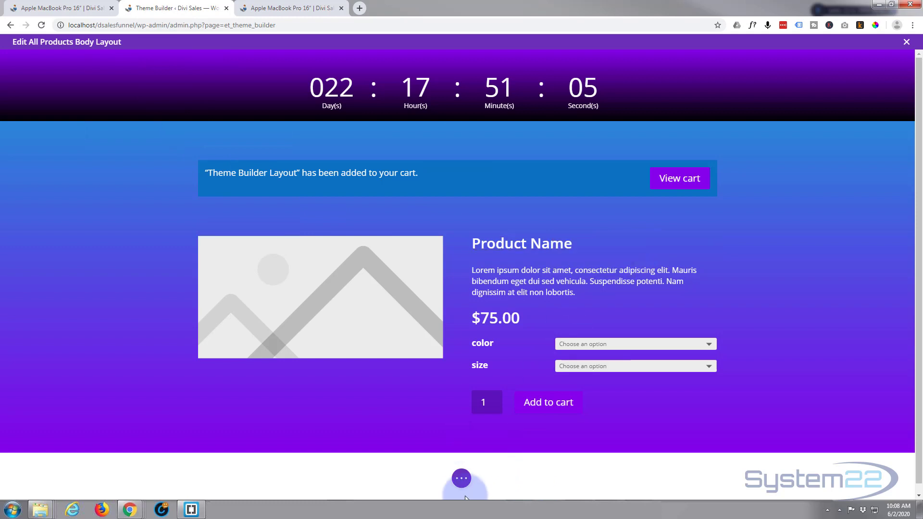
# Save and close the All Products body layout, and save the Theme Builder changes.
pyautogui.click(461, 478)
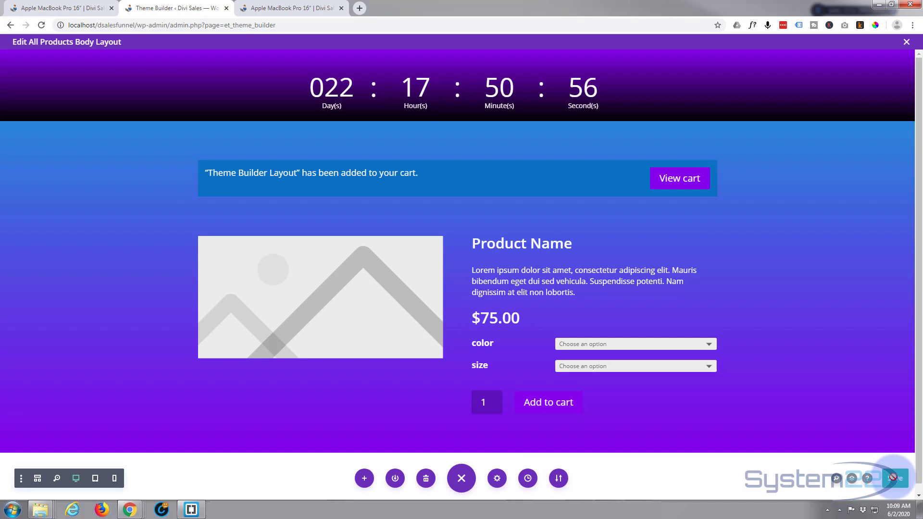
pyautogui.click(906, 42)
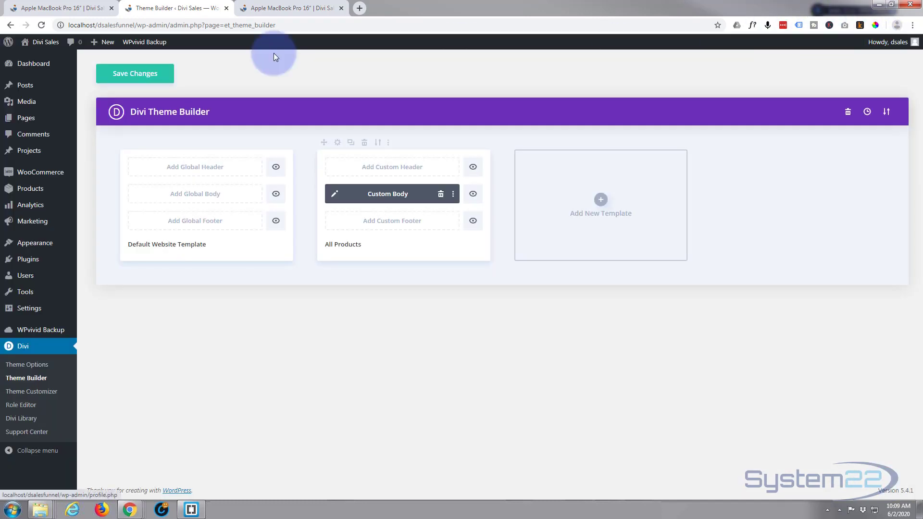
pyautogui.click(140, 76)
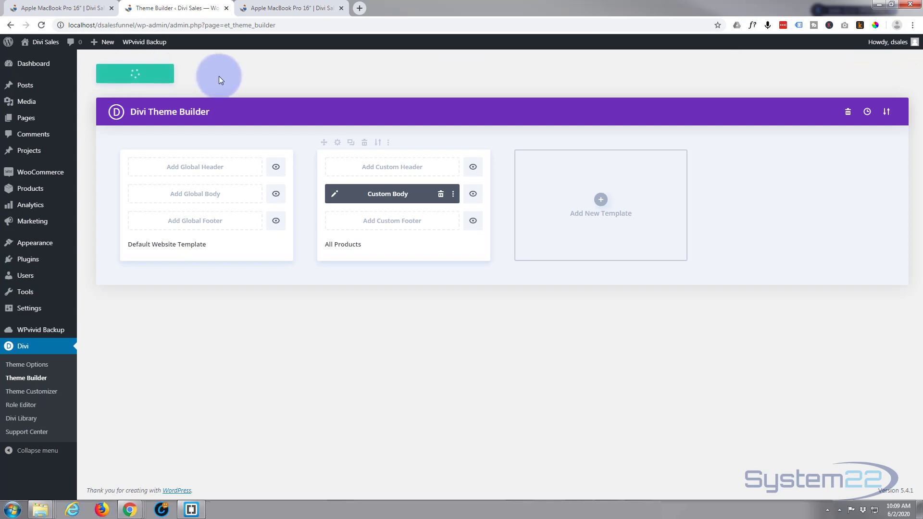
# Reload the live Apple MacBook Pro 16" product page to check the new layout.
pyautogui.click(270, 8)
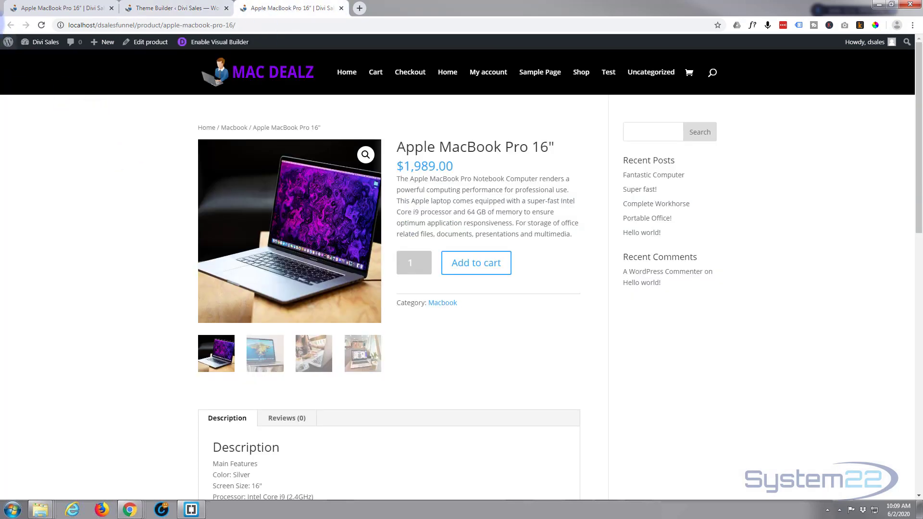
pyautogui.click(42, 25)
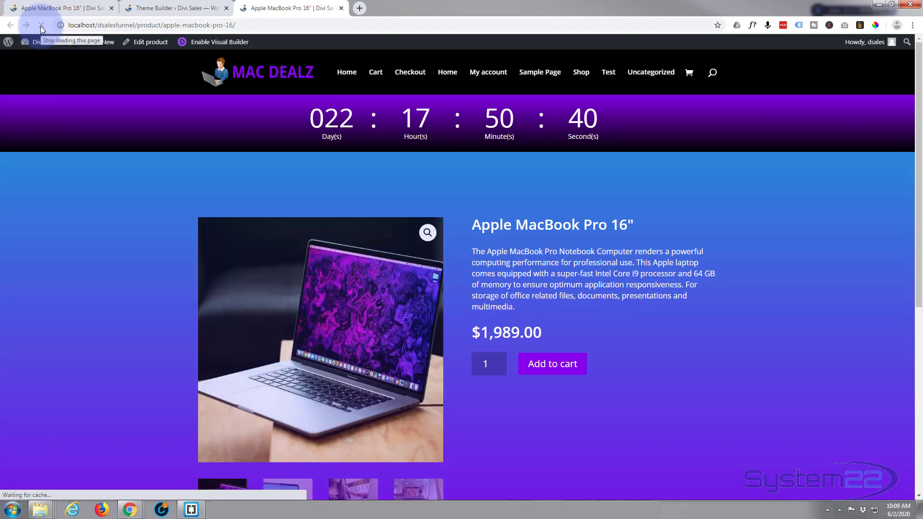
# Review the live Apple MacBook Pro 16" product page layout and add one laptop to the cart.
pyautogui.scroll(-2, 109, 235)
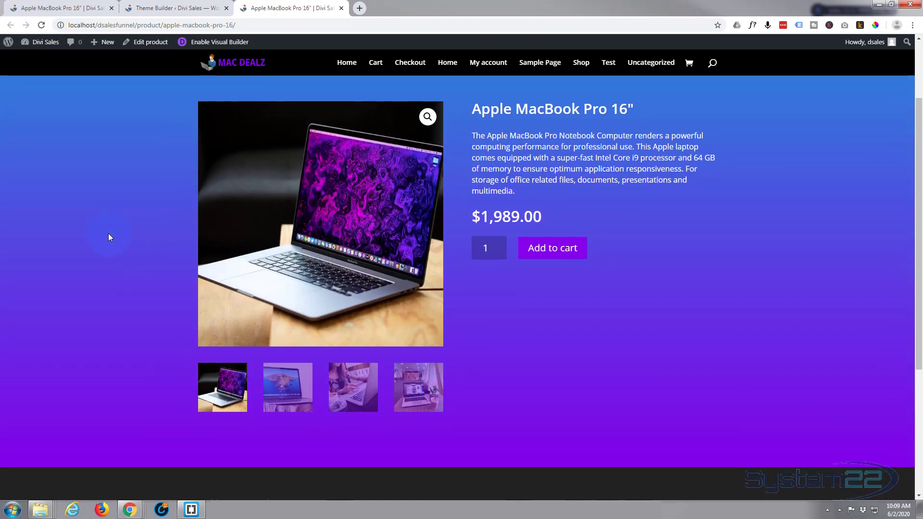
pyautogui.scroll(3, 109, 232)
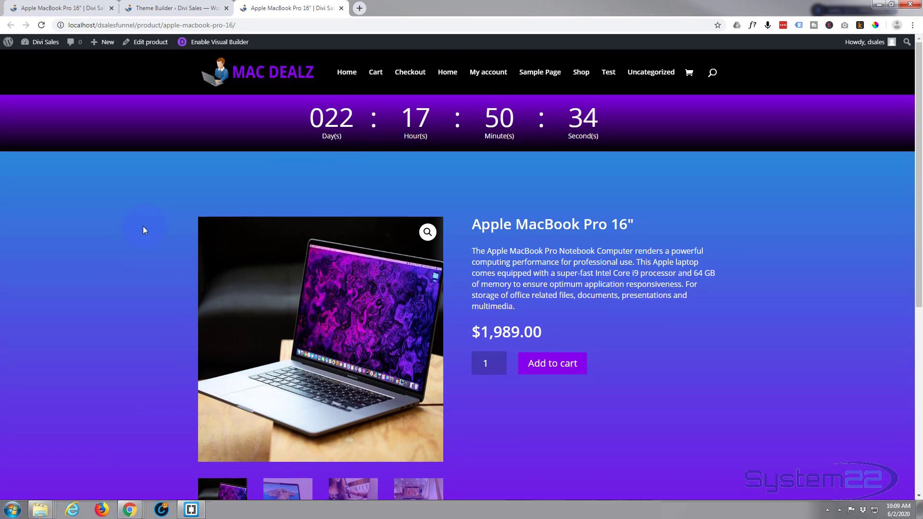
pyautogui.scroll(-2, 142, 226)
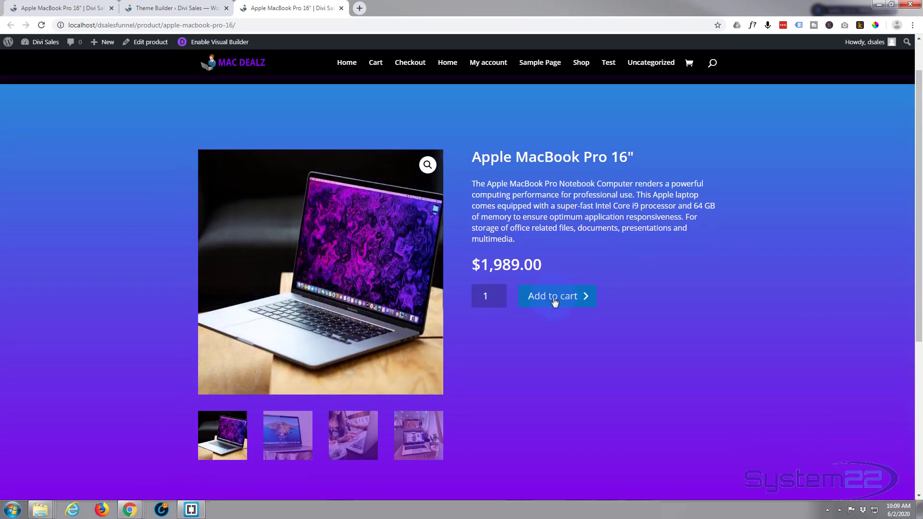
pyautogui.click(564, 300)
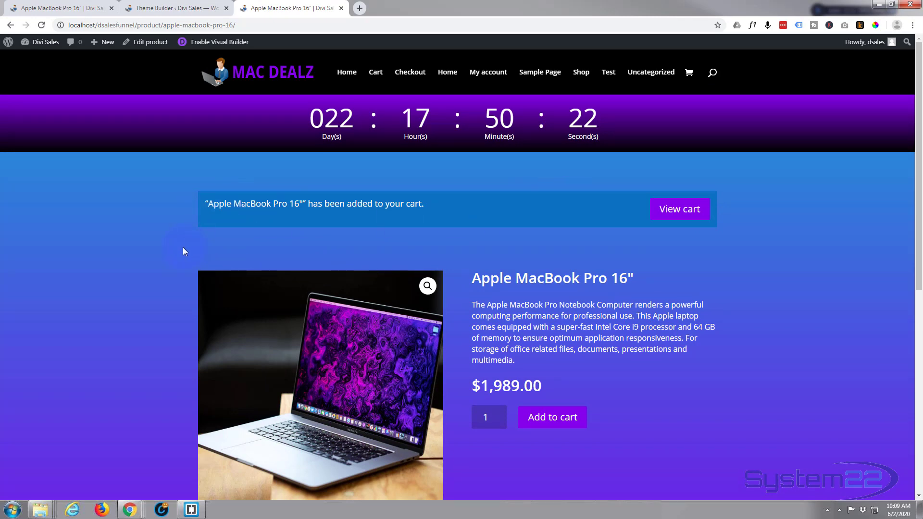
# View the cart from the cart notice on the product page, and return to the Apple MacBook Pro 16" product page.
pyautogui.scroll(-2, 183, 250)
pyautogui.scroll(-2, 183, 252)
pyautogui.scroll(4, 181, 252)
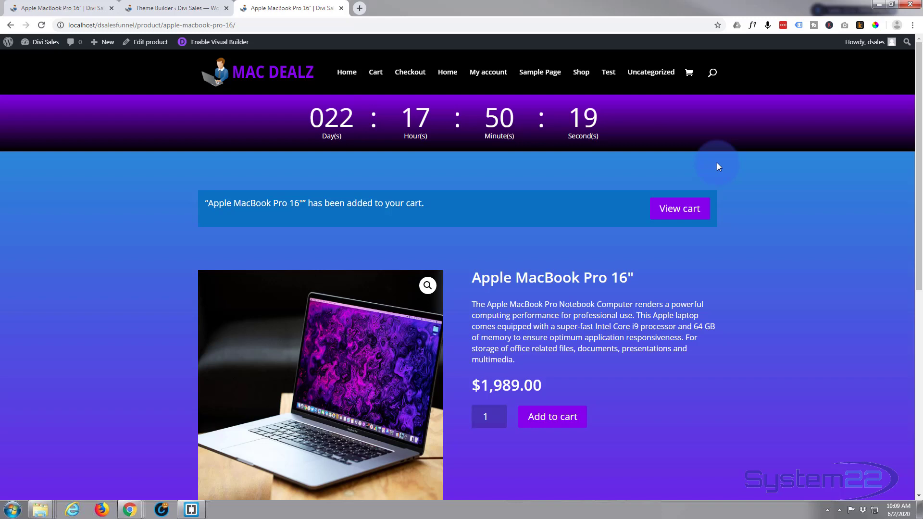
pyautogui.click(674, 214)
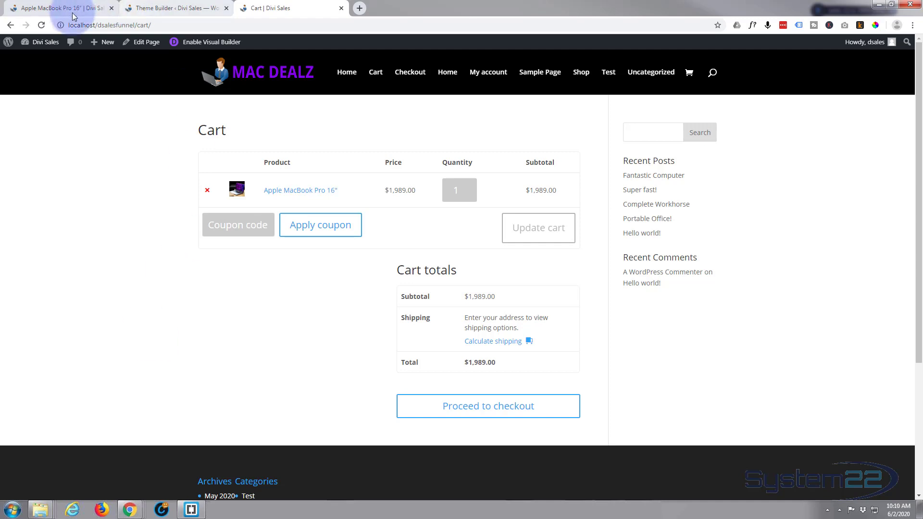
pyautogui.click(10, 25)
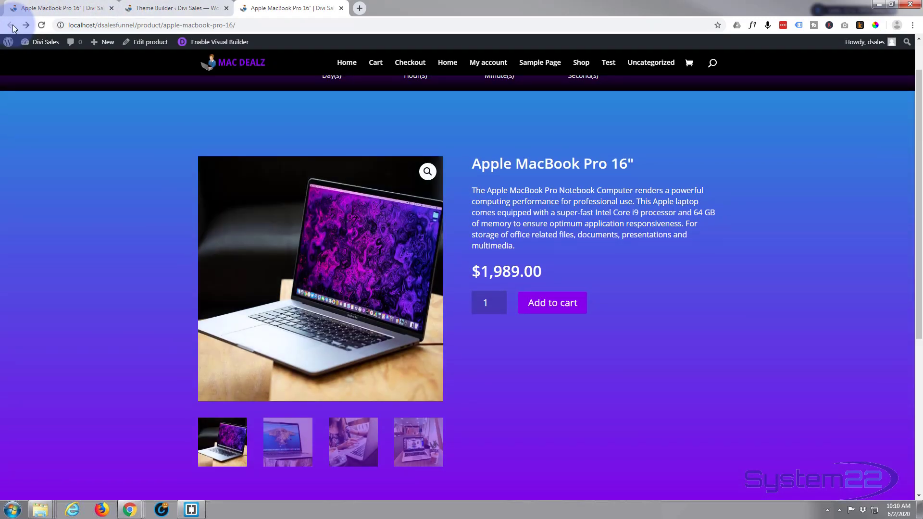